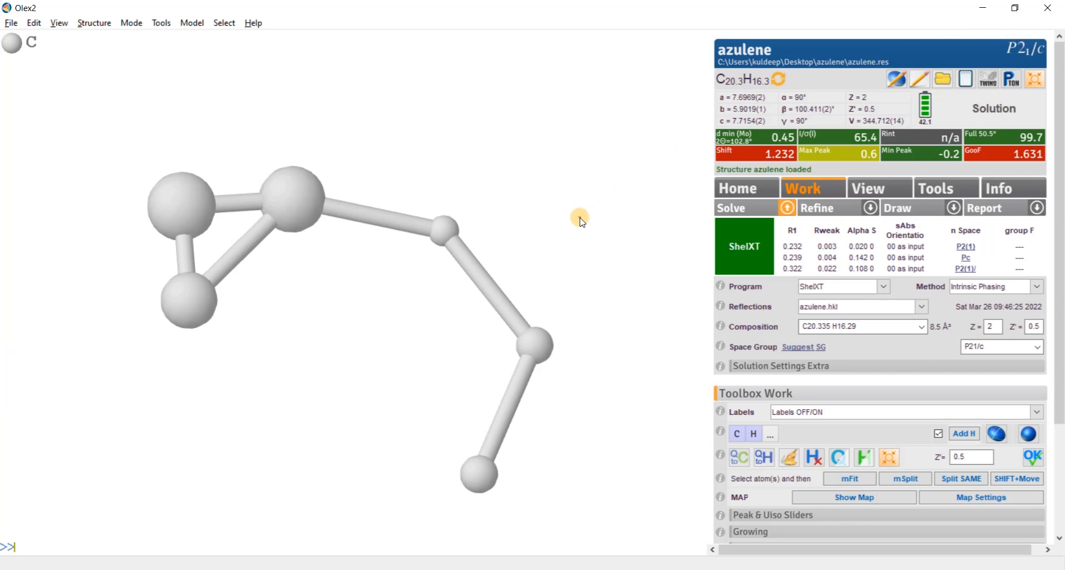
# - Inspect the solved azulene model and review its I/σ versus resolution plot, closing the plot when done
pyautogui.moveTo(578, 219); pyautogui.dragTo(456, 266)
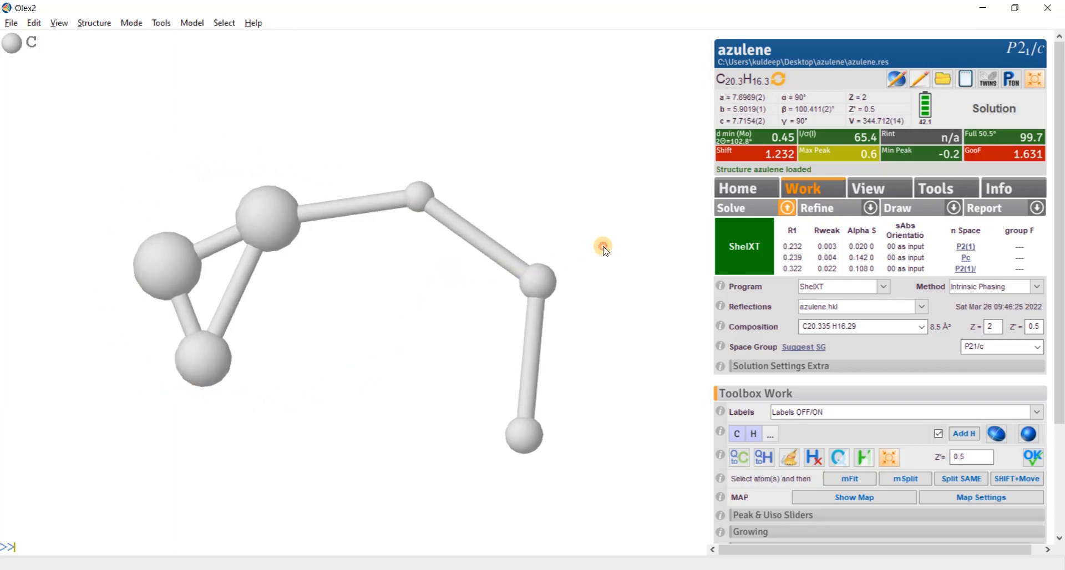
pyautogui.moveTo(602, 247); pyautogui.dragTo(343, 359)
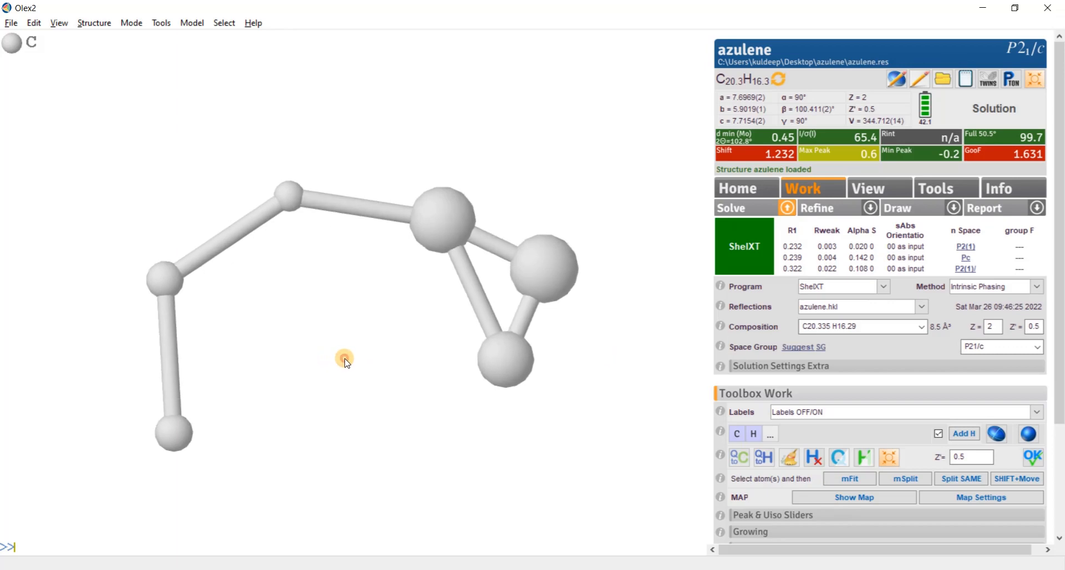
pyautogui.click(812, 133)
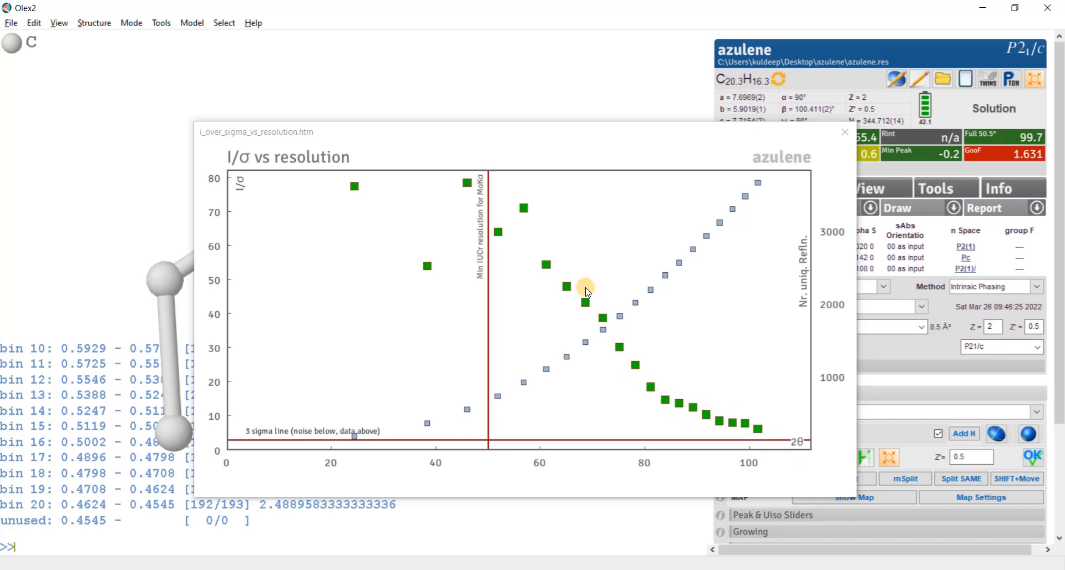
pyautogui.click(844, 132)
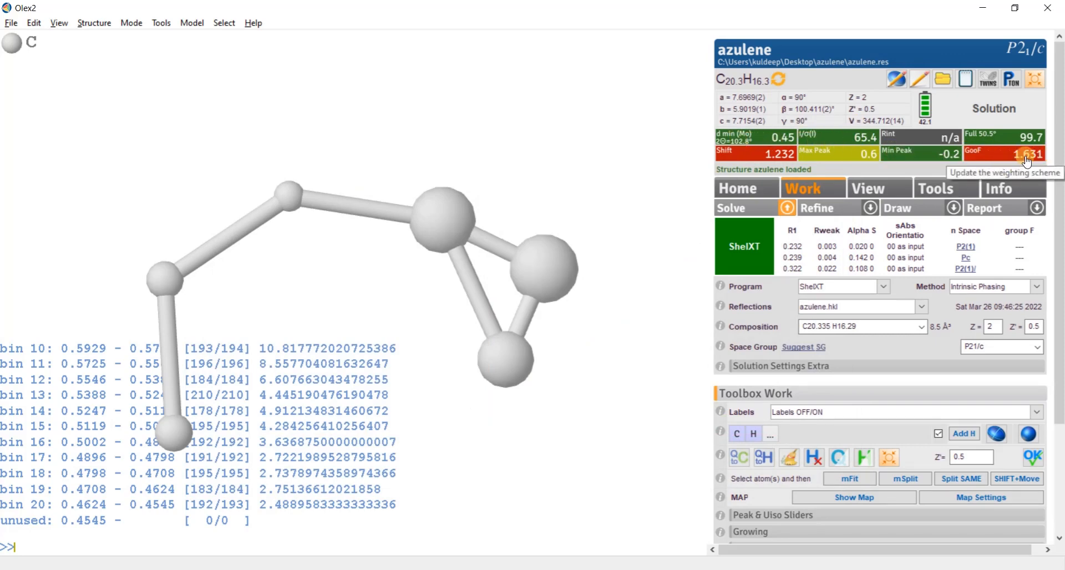
pyautogui.moveTo(1015, 136)
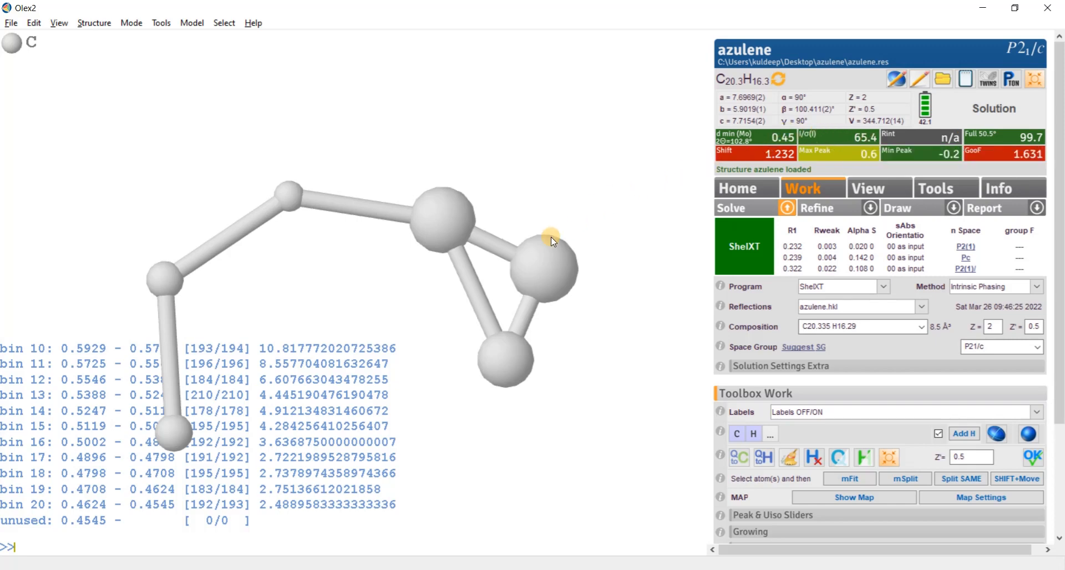
pyautogui.moveTo(603, 159); pyautogui.dragTo(388, 267)
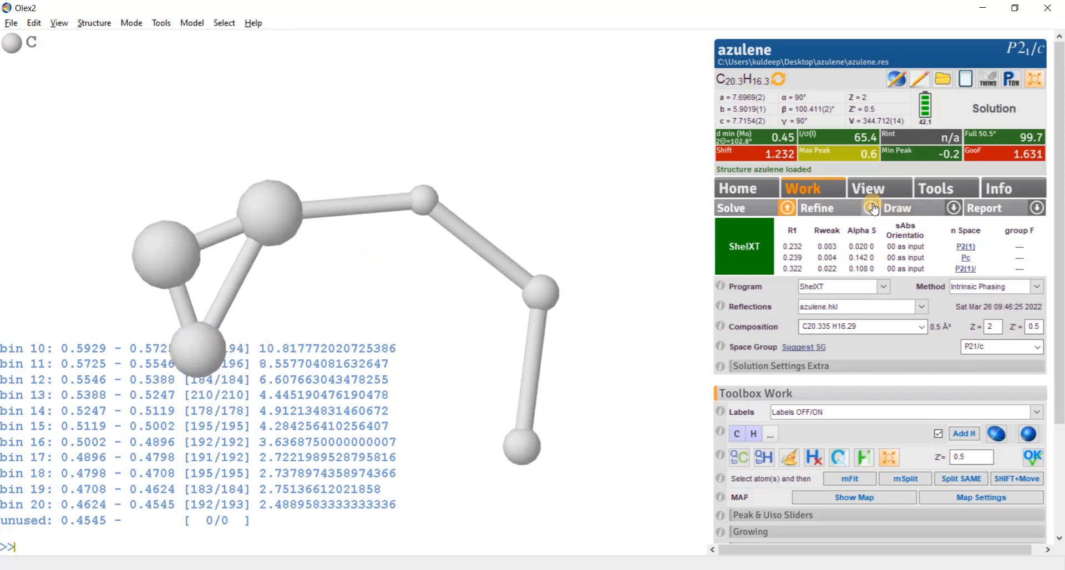
# - Enable weight updating and ACTA in the refinement settings, and refine the structure with ShelXL least squares
pyautogui.click(810, 213)
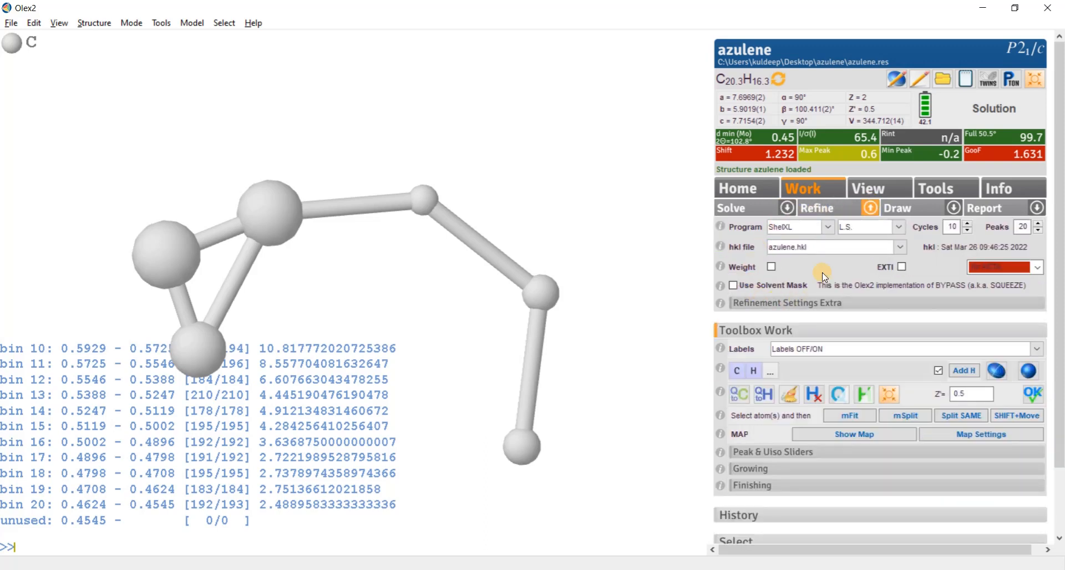
pyautogui.click(1030, 268)
pyautogui.click(1000, 296)
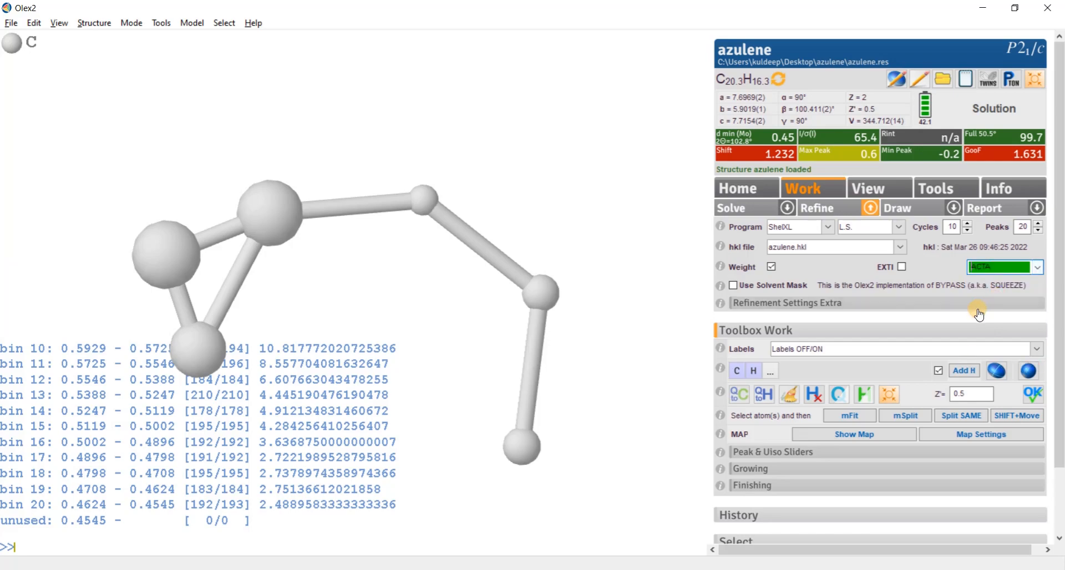
pyautogui.click(822, 209)
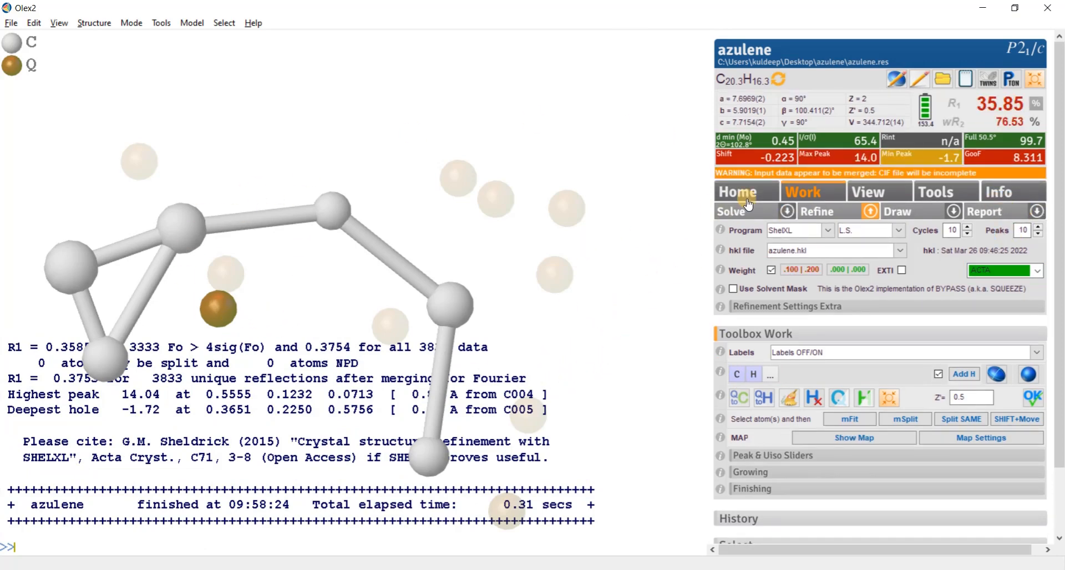
# - Change the highest residual Q peak to a carbon atom and refine the structure again
pyautogui.click(827, 161)
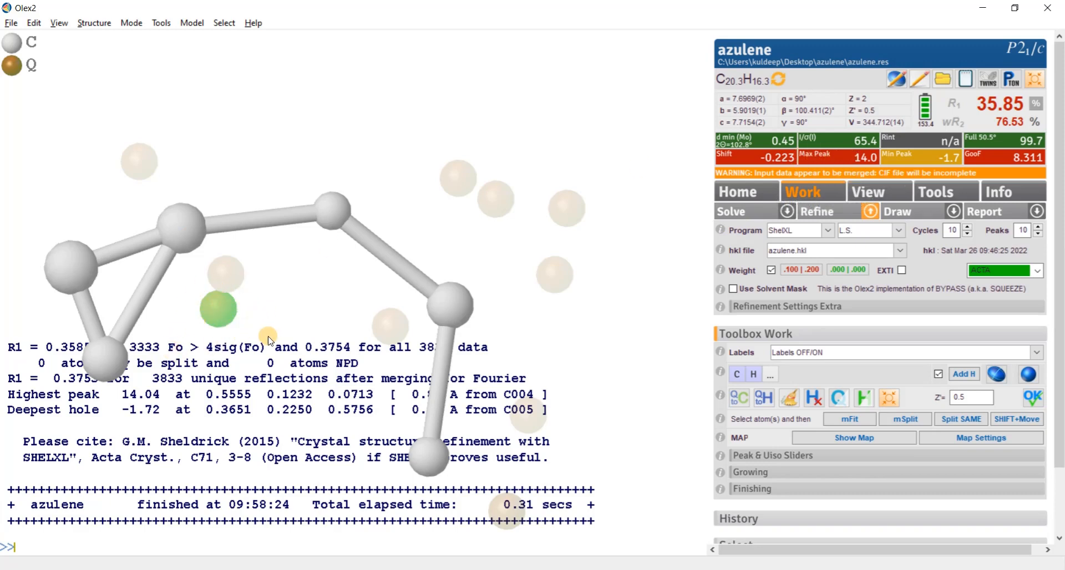
pyautogui.click(736, 374)
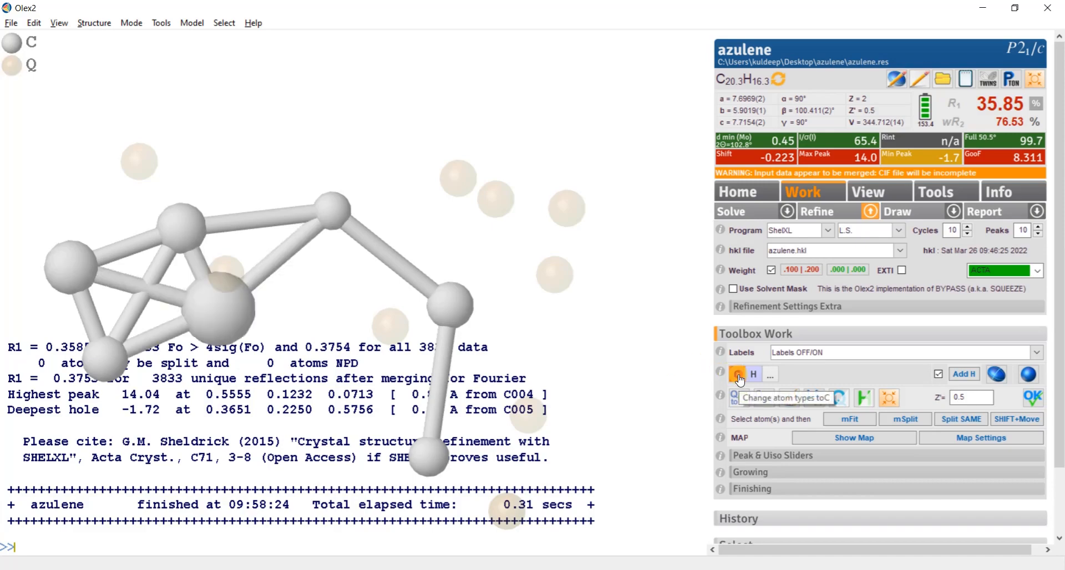
pyautogui.click(815, 211)
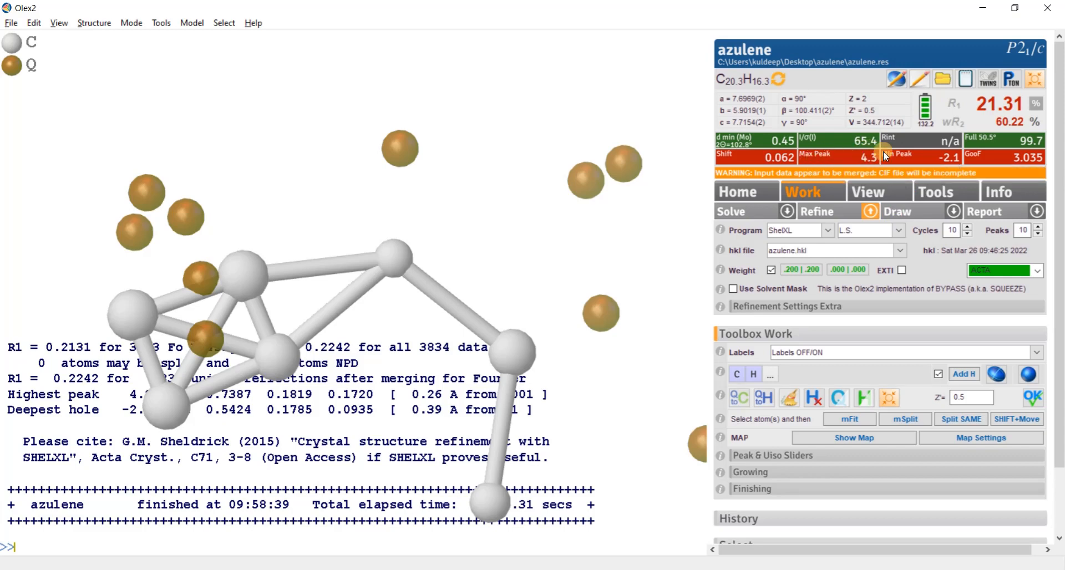
# - Try assigning the next highest Q peak, beside the cluster of carbons, as carbon and refine the model
pyautogui.click(838, 160)
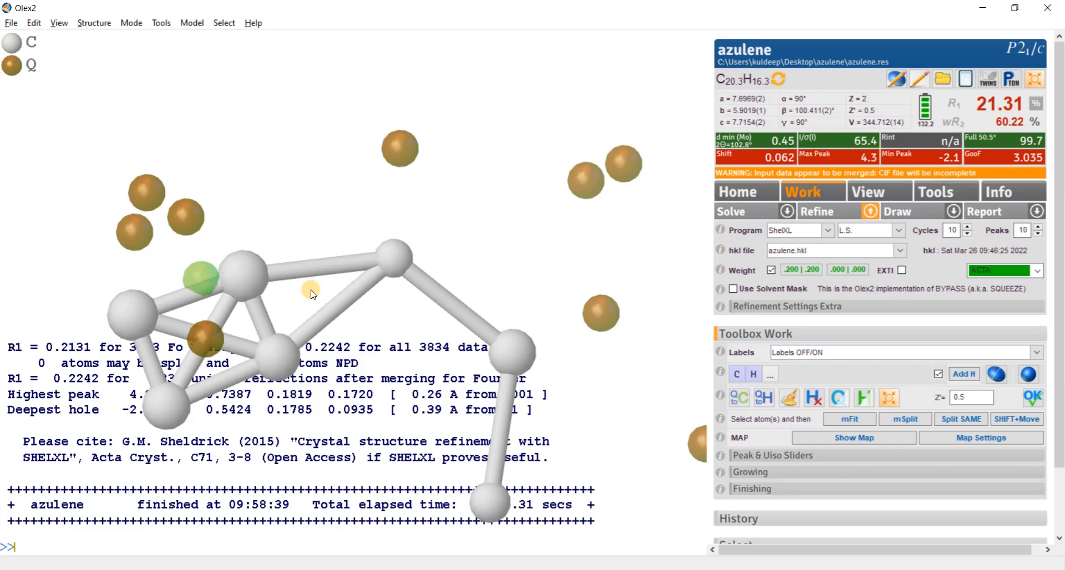
pyautogui.moveTo(247, 271); pyautogui.dragTo(460, 214)
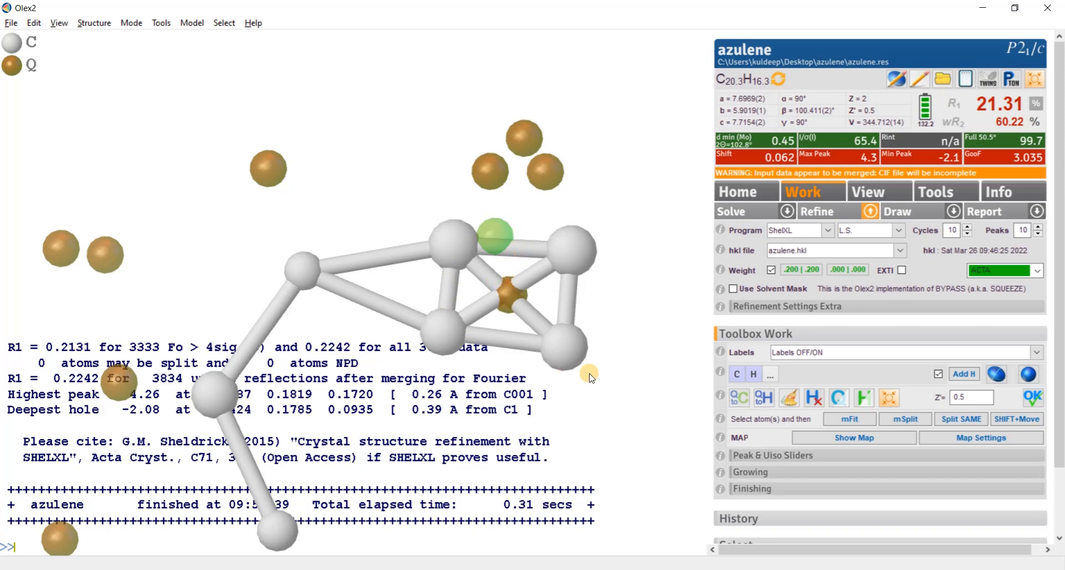
pyautogui.click(737, 375)
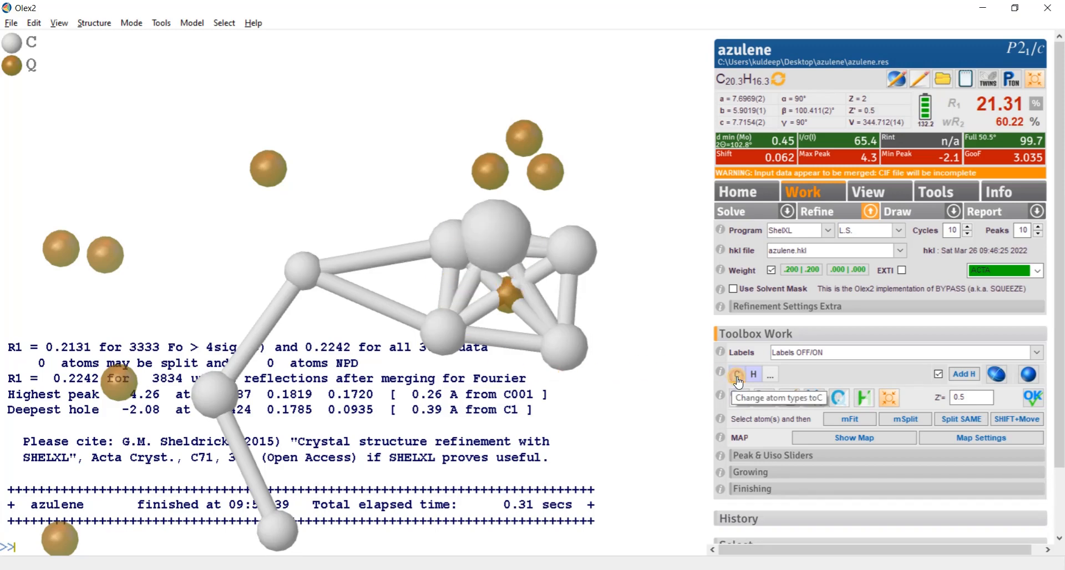
pyautogui.click(816, 212)
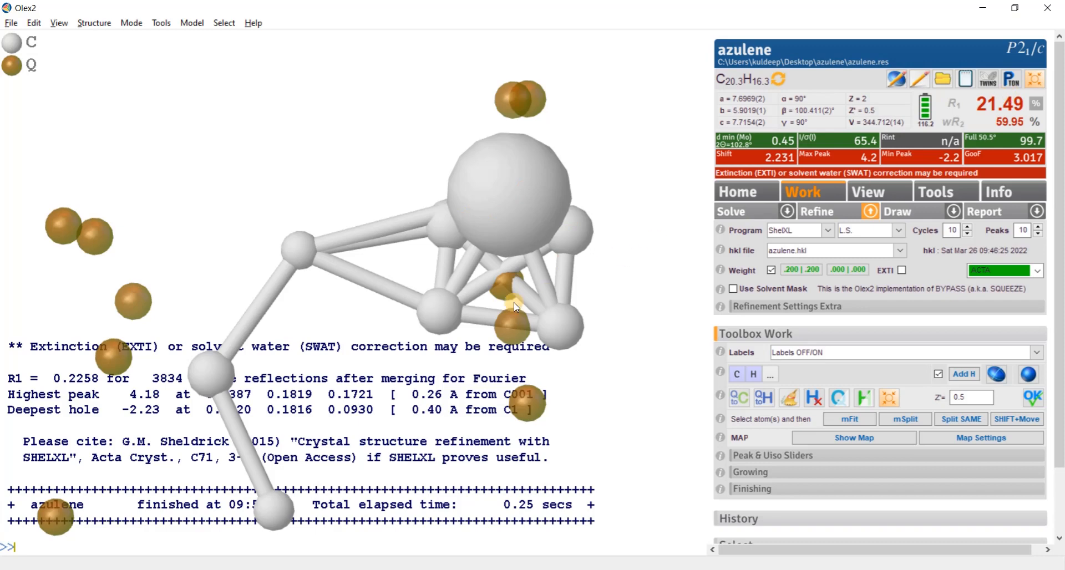
# - Delete the oversized carbon atom from the model and rerun the refinement without it
pyautogui.click(512, 205)
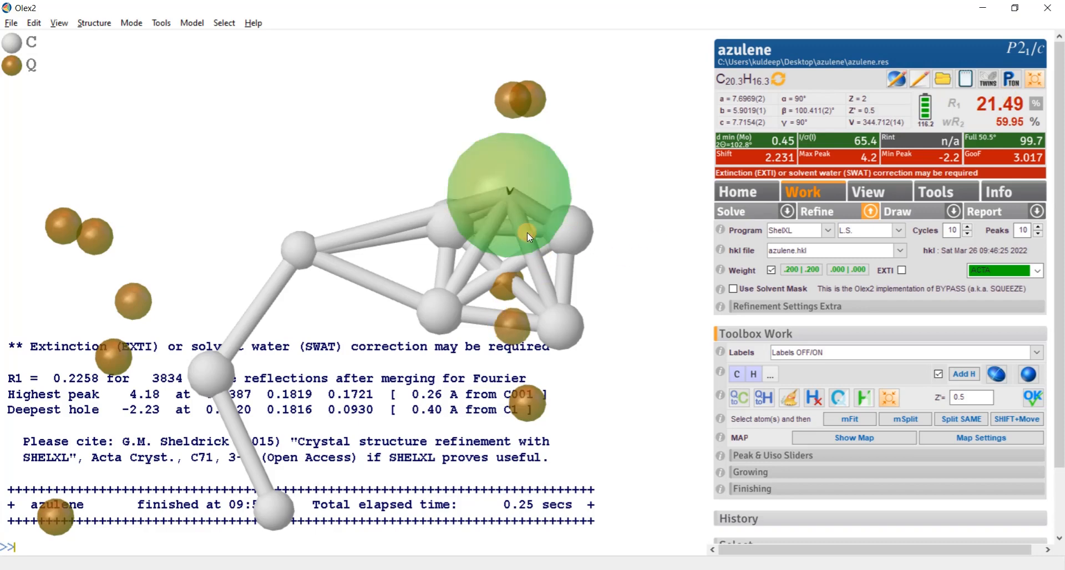
pyautogui.press('Delete')
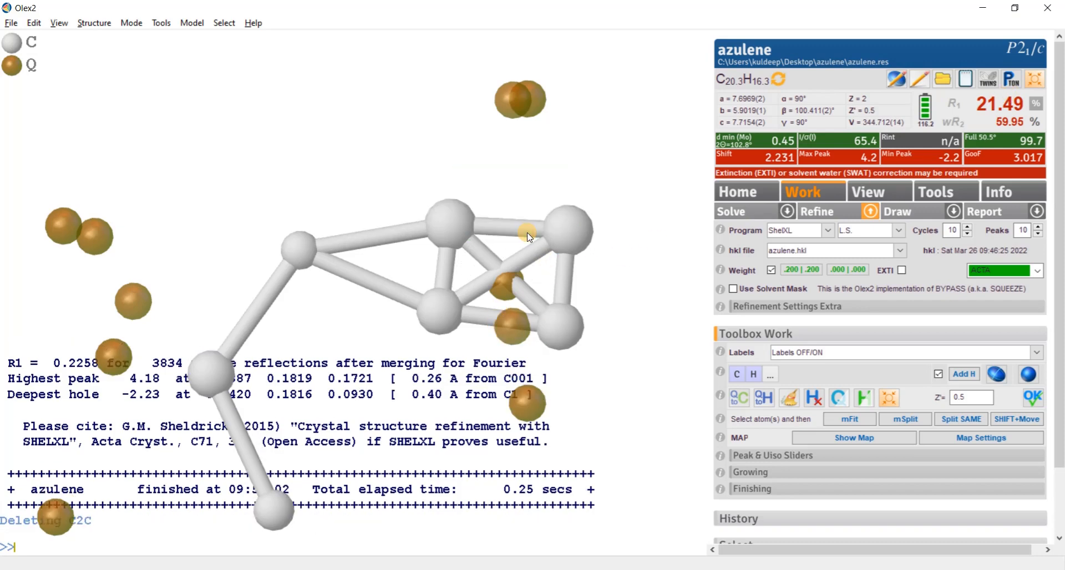
pyautogui.moveTo(635, 290); pyautogui.dragTo(444, 339)
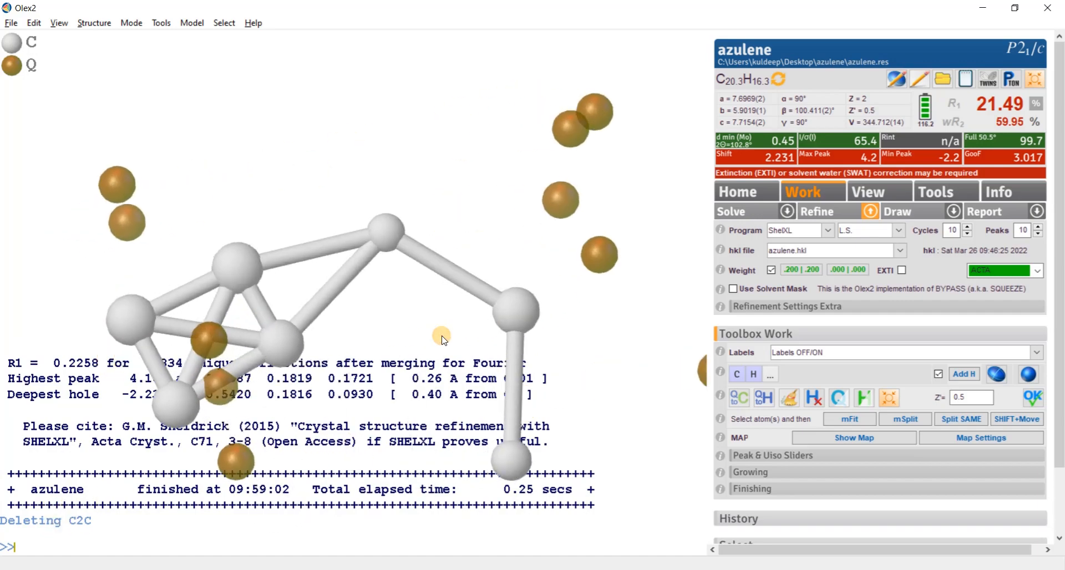
pyautogui.click(826, 213)
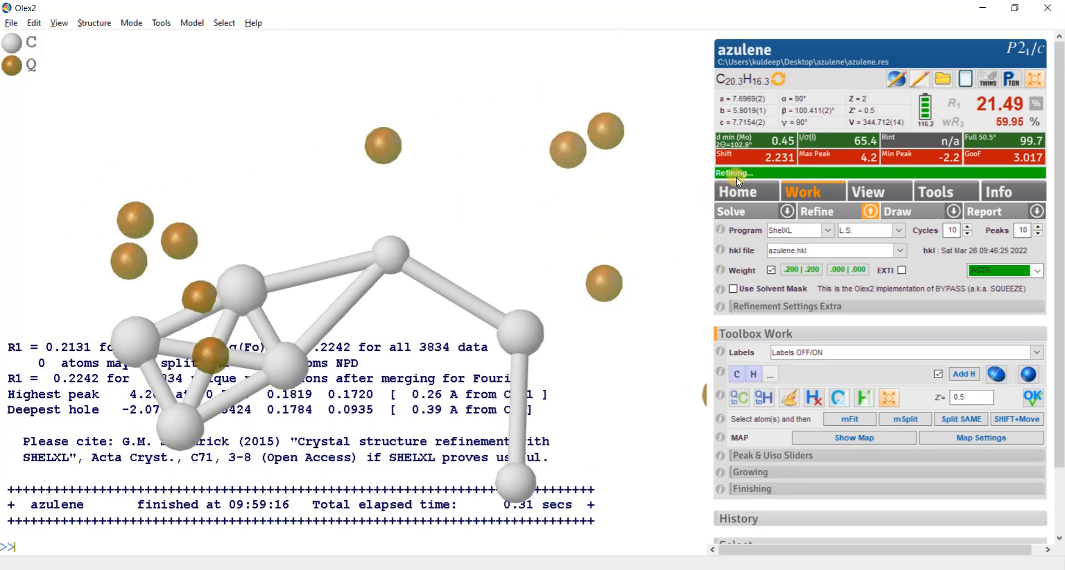
# - Update the formula to match the atoms in the current model, C14
pyautogui.click(783, 82)
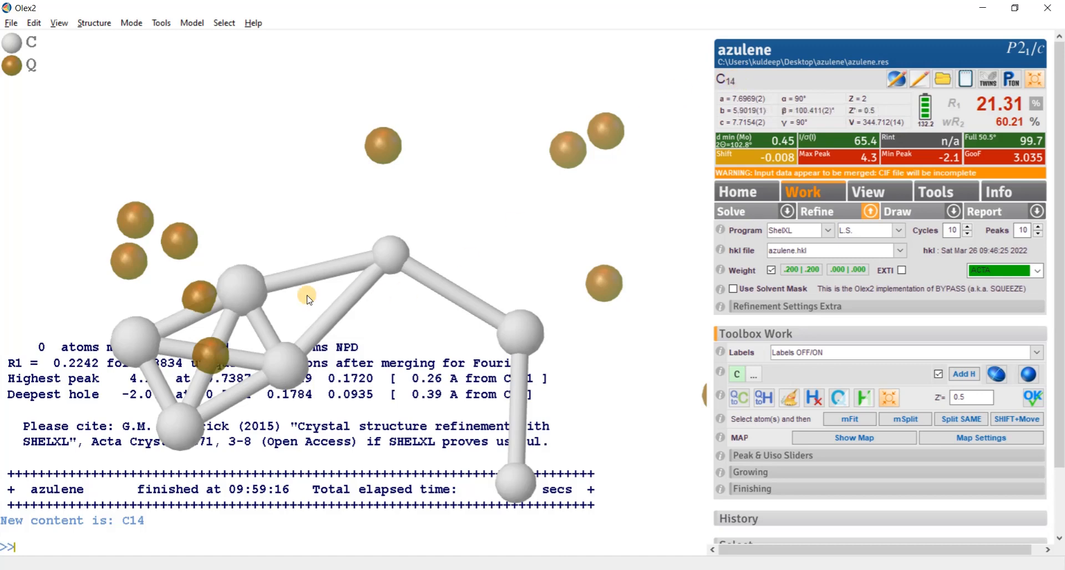
pyautogui.moveTo(154, 361); pyautogui.dragTo(383, 272)
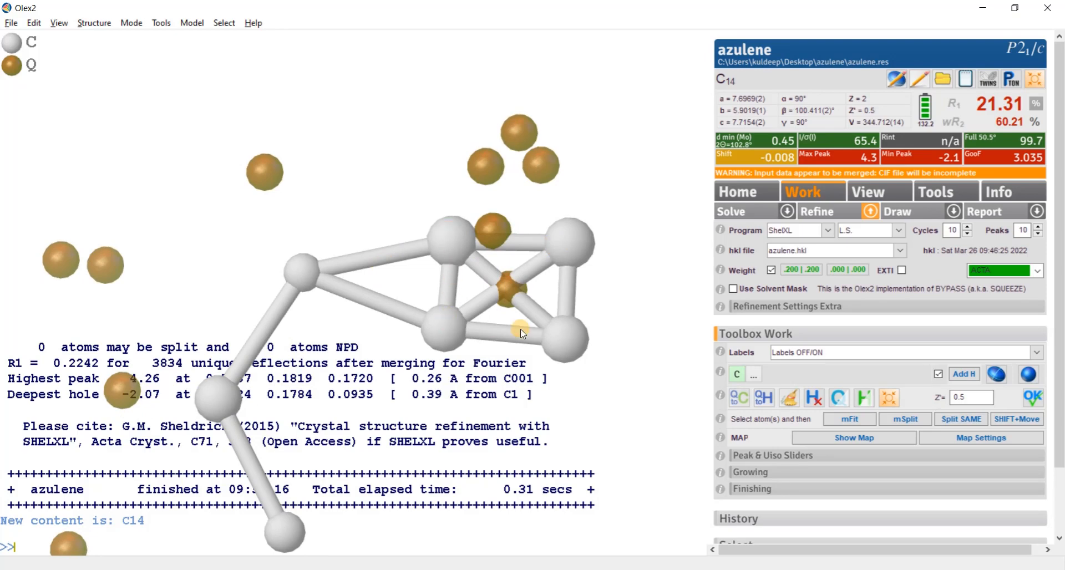
pyautogui.moveTo(261, 401); pyautogui.dragTo(535, 266)
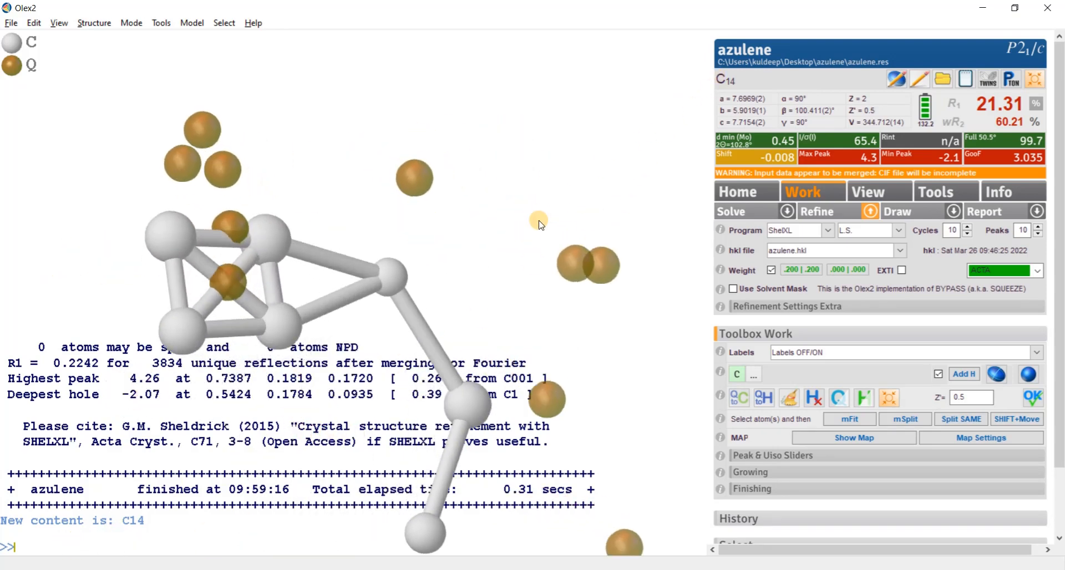
pyautogui.moveTo(541, 224); pyautogui.dragTo(511, 216)
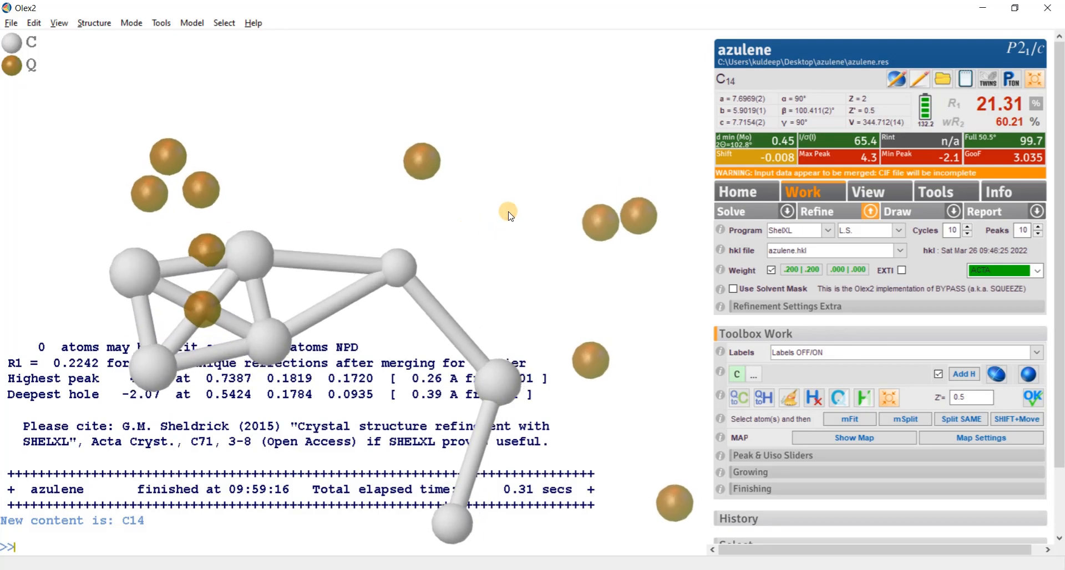
# - Hide the Q peaks so that only the carbon model is displayed
pyautogui.hotkey('ctrl', 'q')
pyautogui.hotkey('ctrl', 'q')
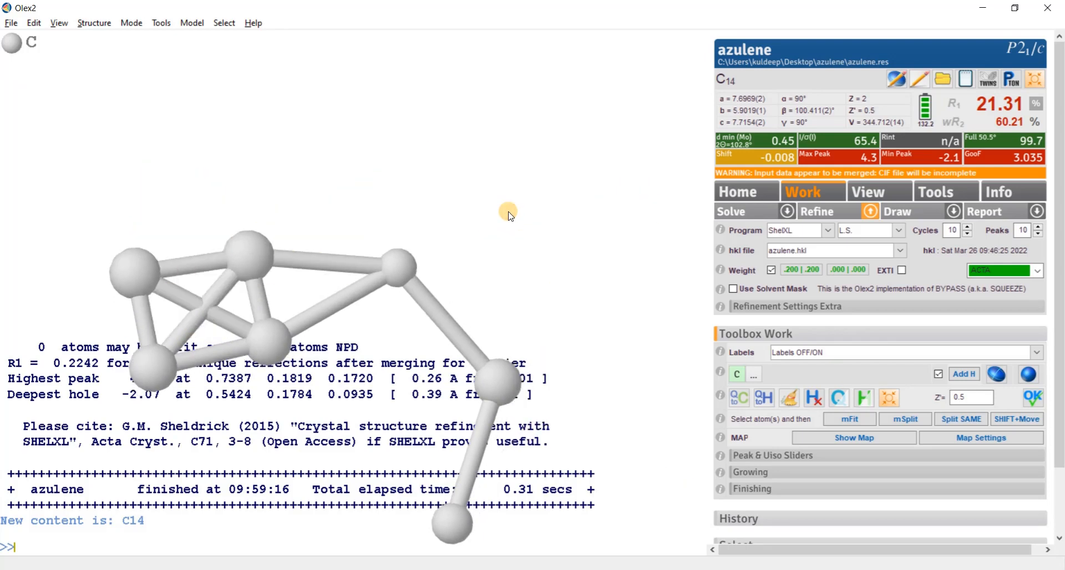
pyautogui.moveTo(553, 242); pyautogui.dragTo(579, 355)
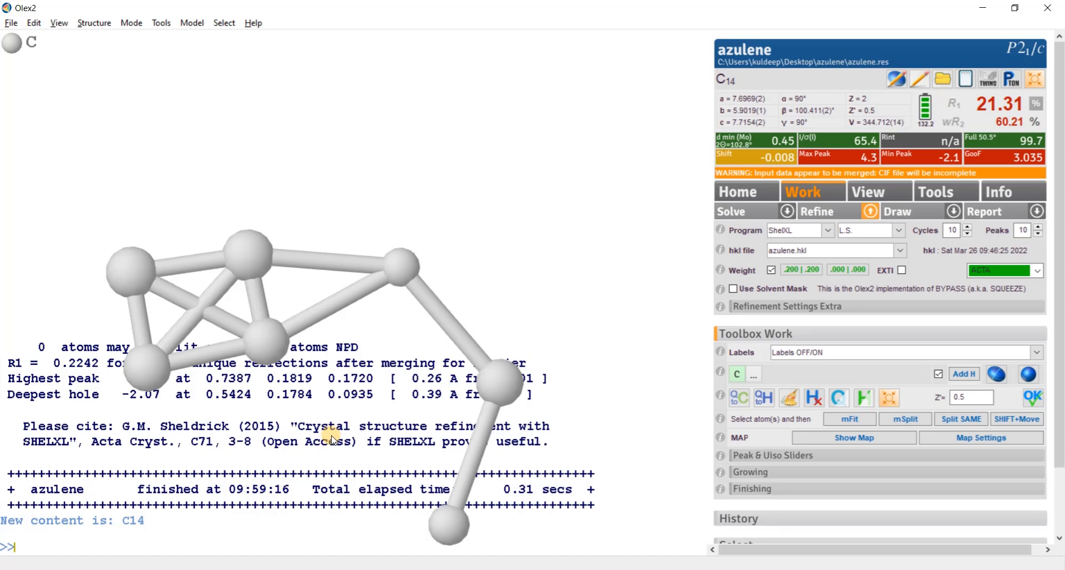
# - Grow the fragment through its symmetry bonds to view the complete disordered molecule, and collapse it back to the asymmetric unit
pyautogui.hotkey('ctrl', 'g')
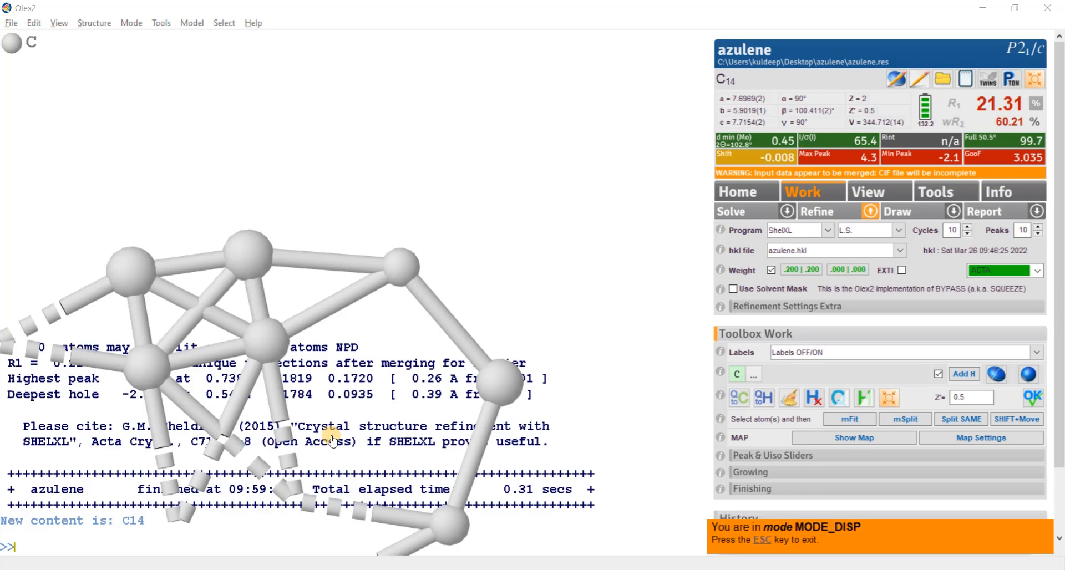
pyautogui.moveTo(294, 503); pyautogui.dragTo(492, 351)
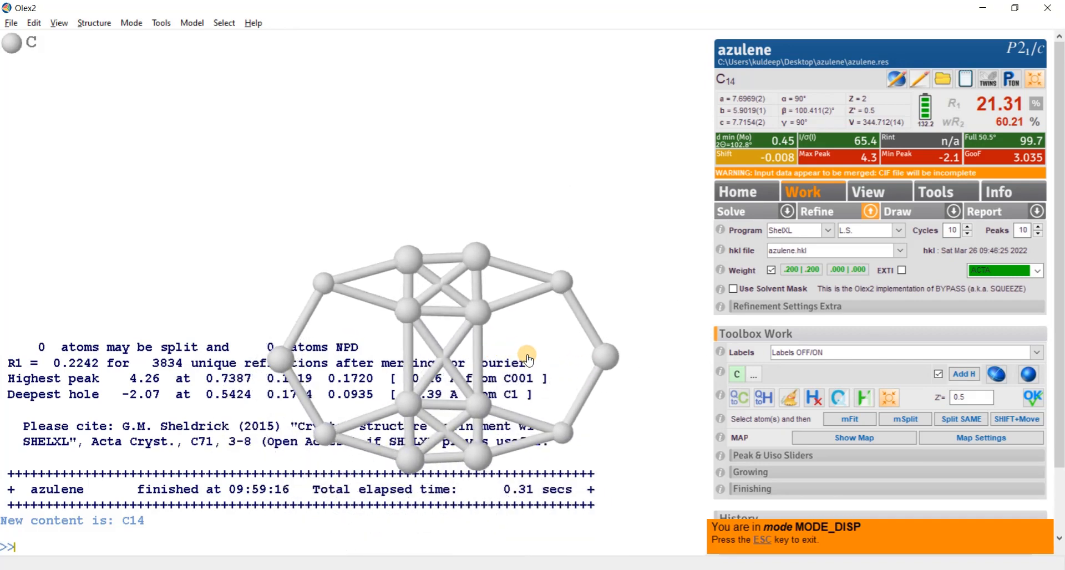
pyautogui.moveTo(528, 355); pyautogui.dragTo(533, 366, button='right')
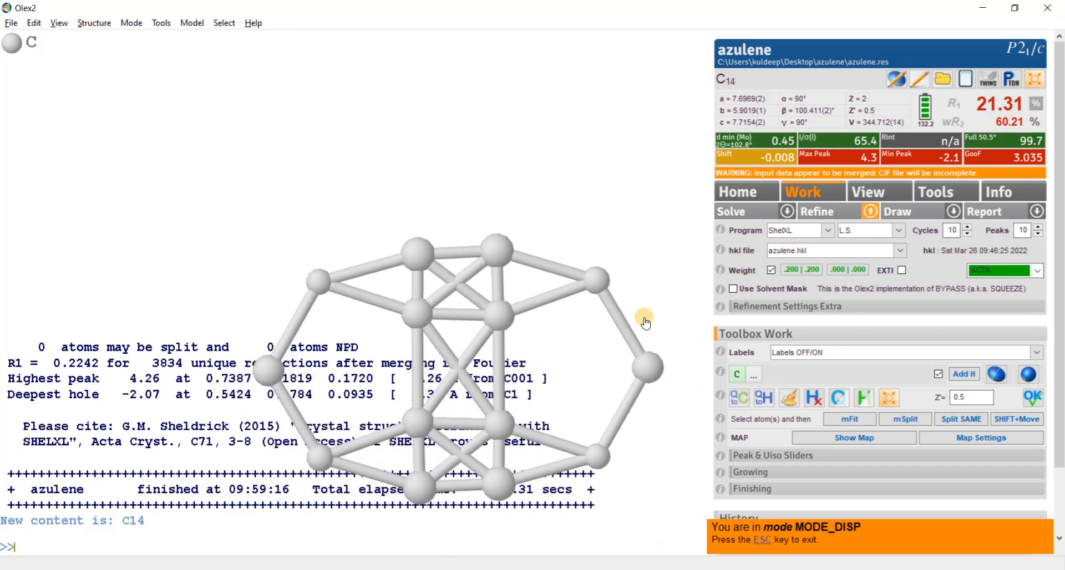
pyautogui.click(762, 541)
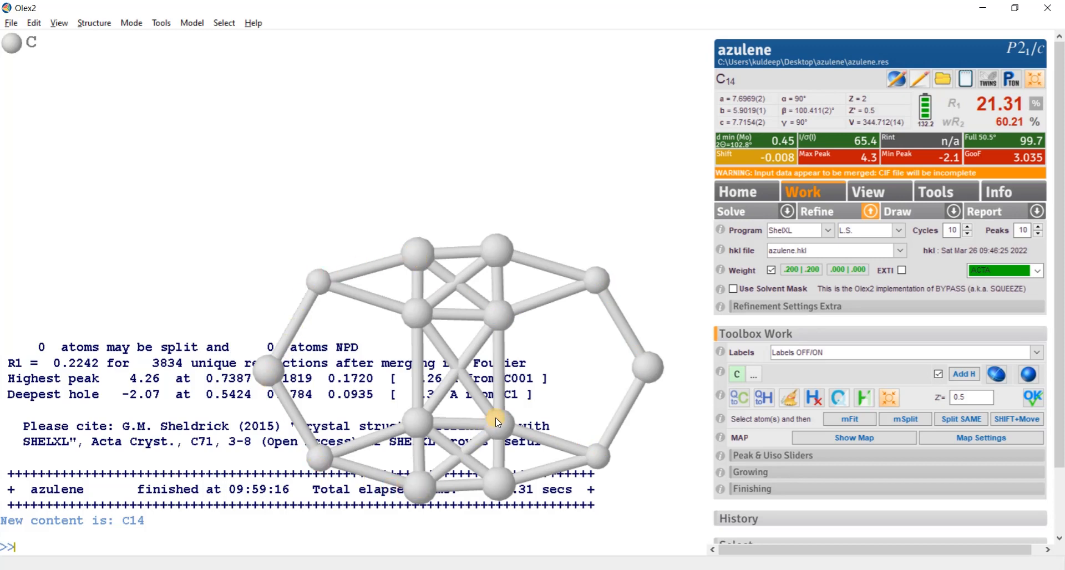
pyautogui.moveTo(497, 422)
pyautogui.press('Return')
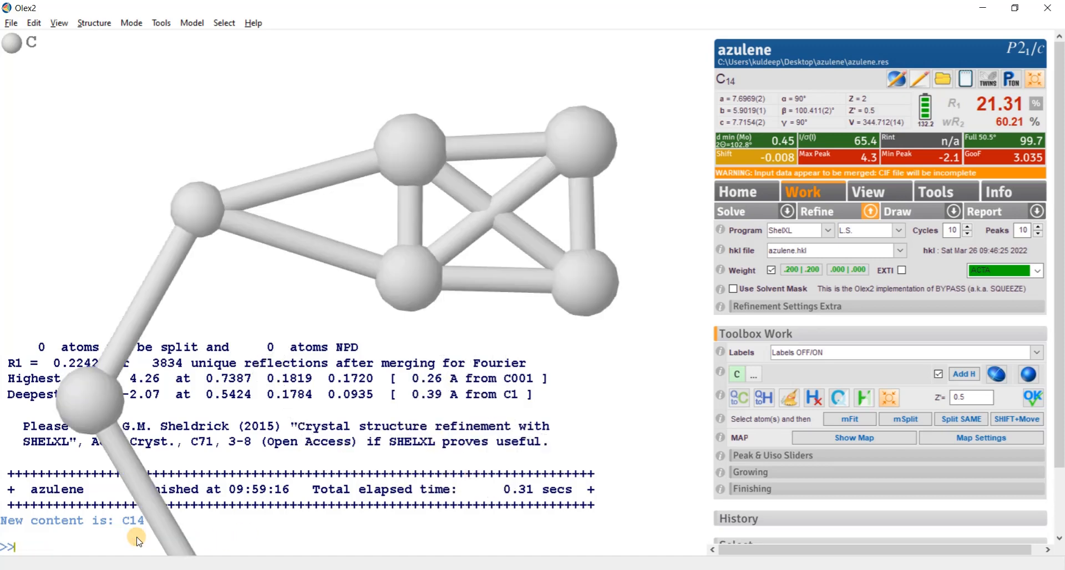
# - Select the seven carbon atoms in sequence from the free end of the chain and number them with the command name 1
pyautogui.moveTo(282, 287); pyautogui.dragTo(279, 266, button='right')
pyautogui.click(238, 524)
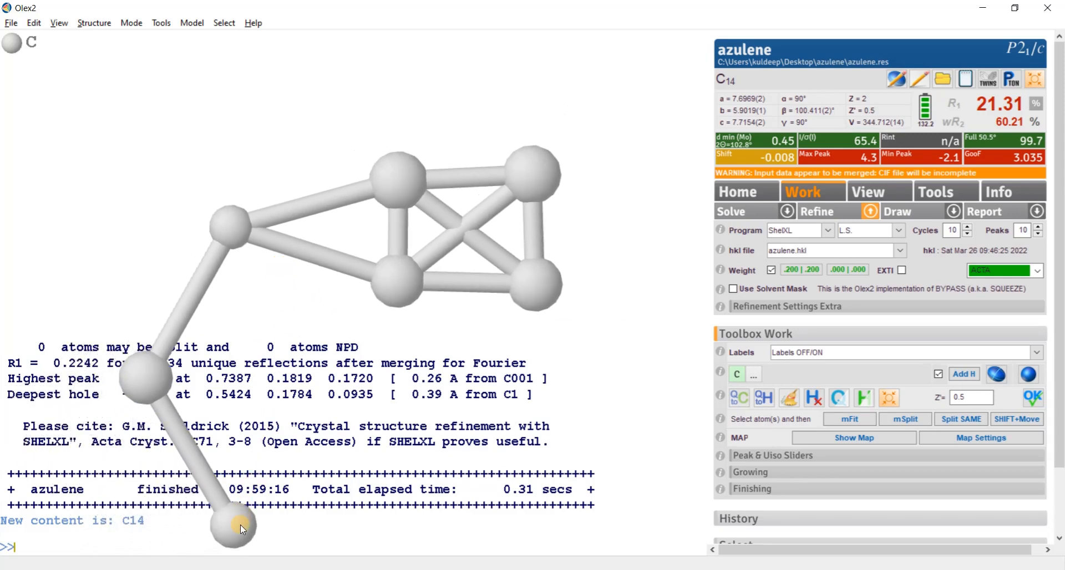
pyautogui.click(231, 230)
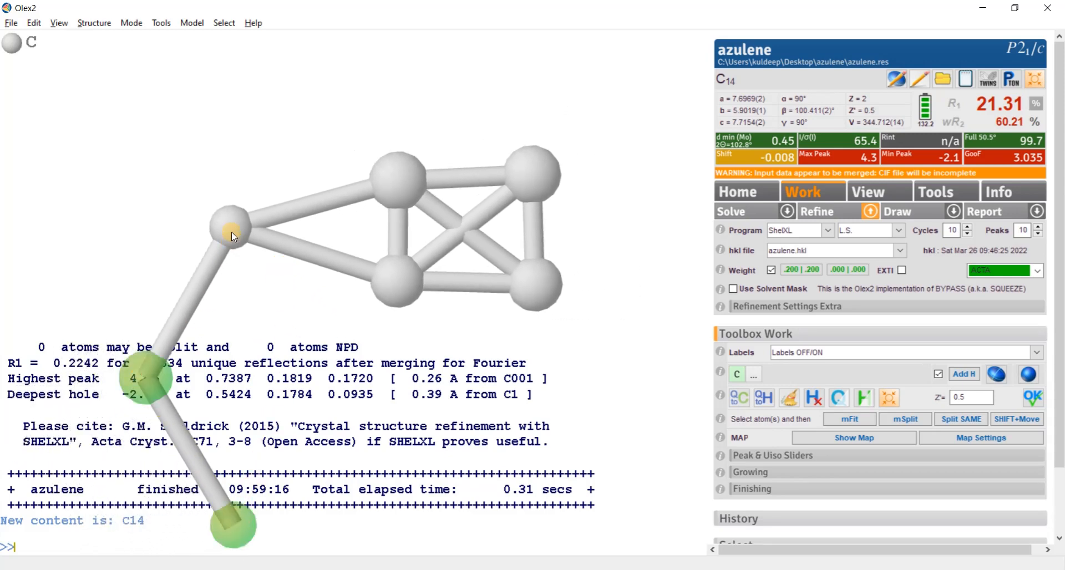
pyautogui.click(387, 203)
pyautogui.click(518, 181)
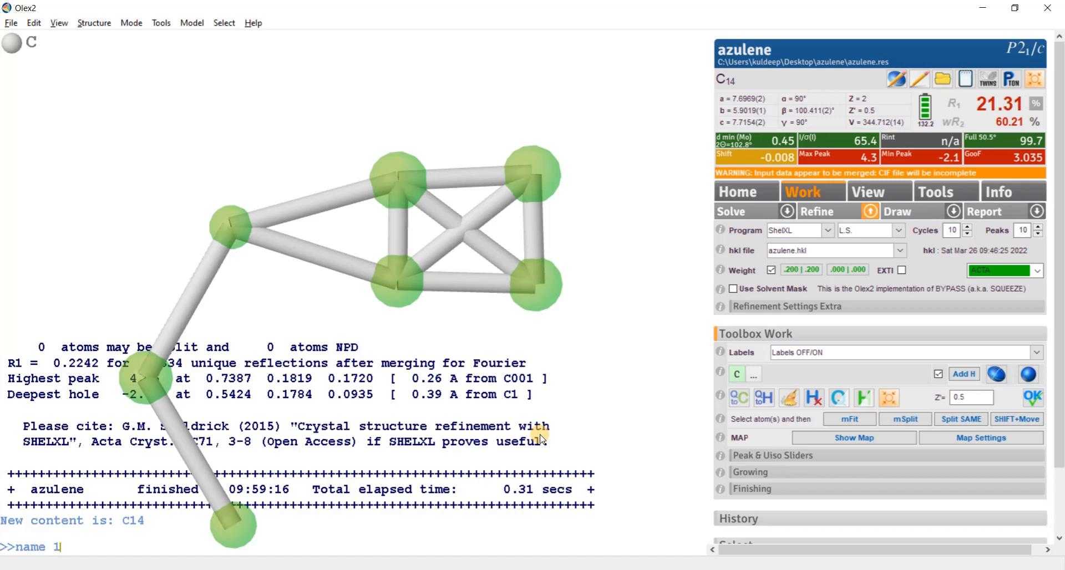
pyautogui.press('Return')
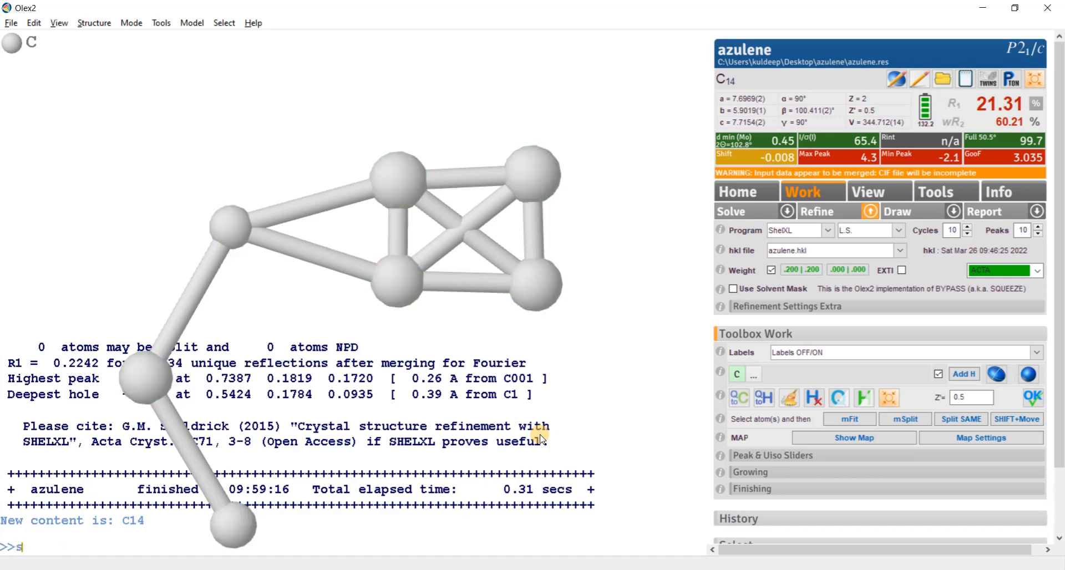
# - Sort the atoms, and review the order of the carbon atom list in the instruction file
pyautogui.press('Return')
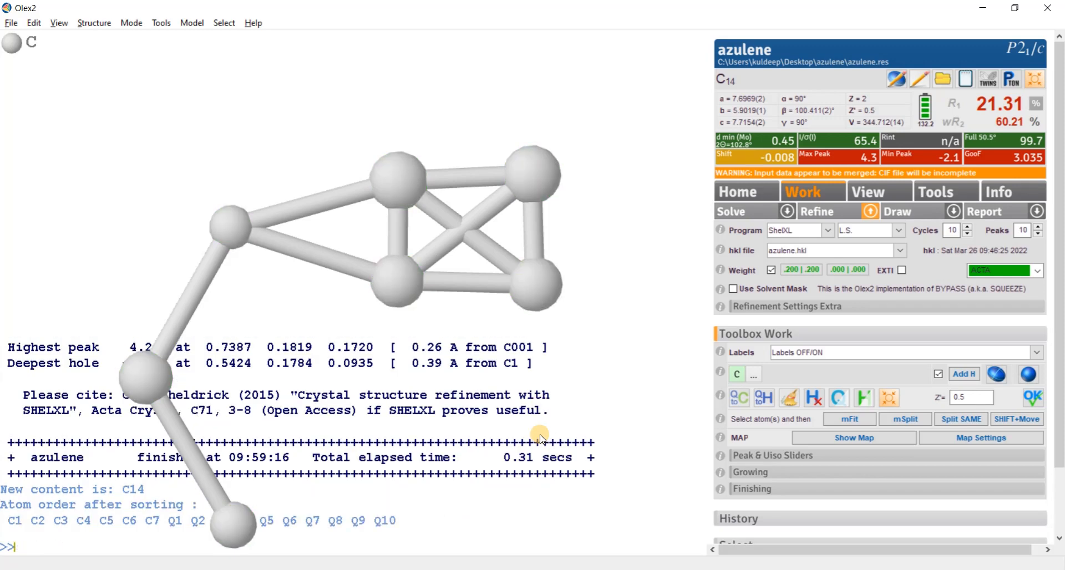
pyautogui.write('edit')
pyautogui.press('Return')
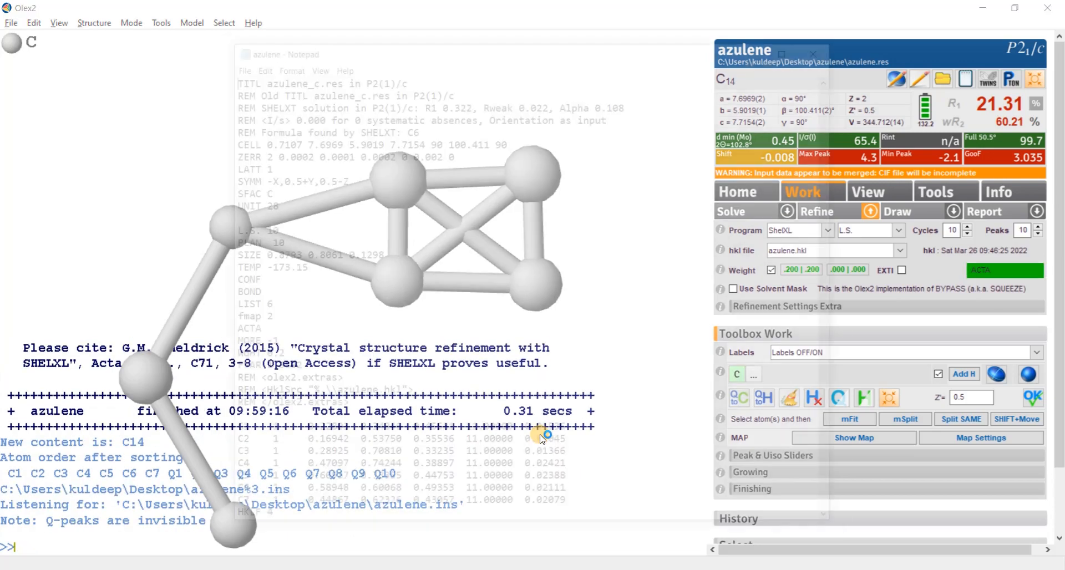
pyautogui.scroll(-1, 433, 265)
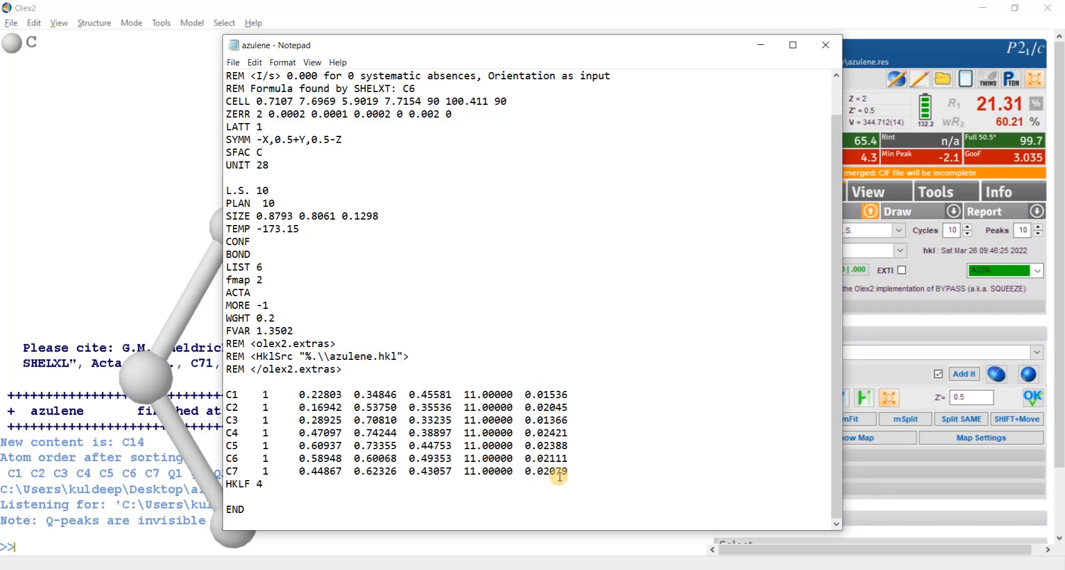
pyautogui.click(825, 45)
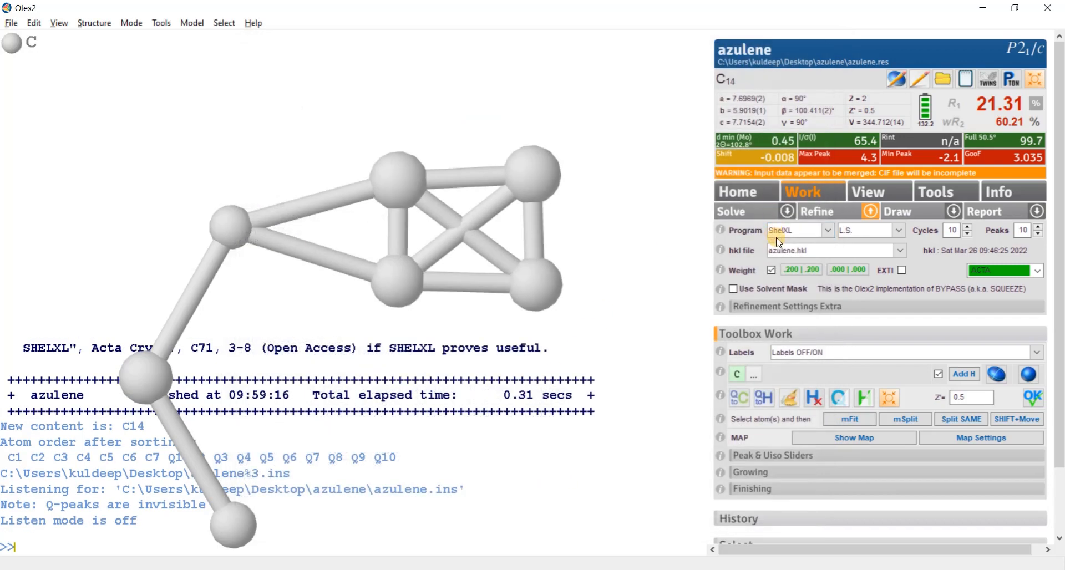
# - Refine the sorted model with ShelXL and grow the fragment through its symmetry bonds into the complete disordered molecule
pyautogui.click(813, 216)
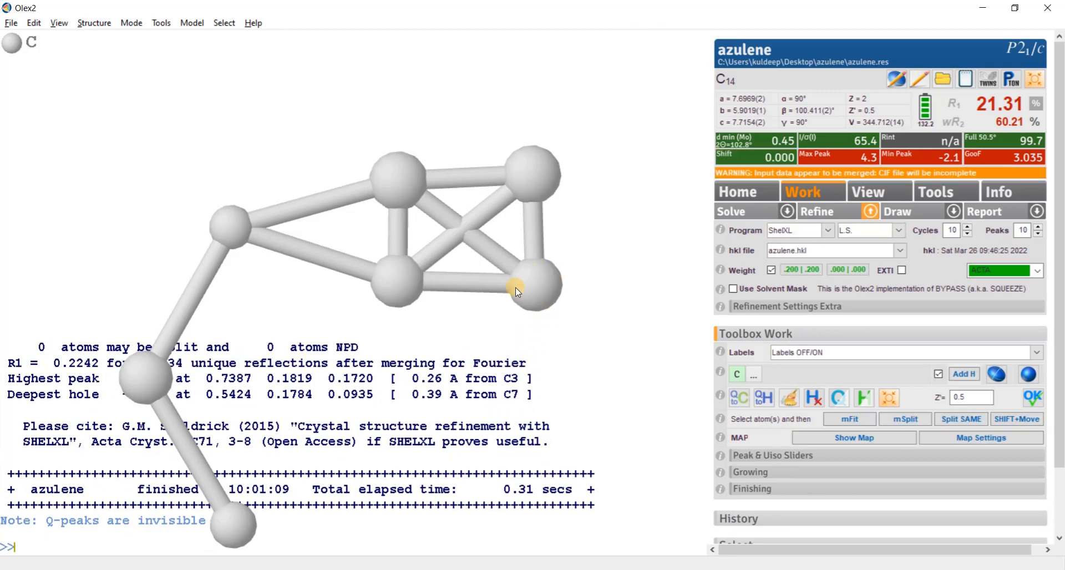
pyautogui.moveTo(613, 362); pyautogui.dragTo(351, 454)
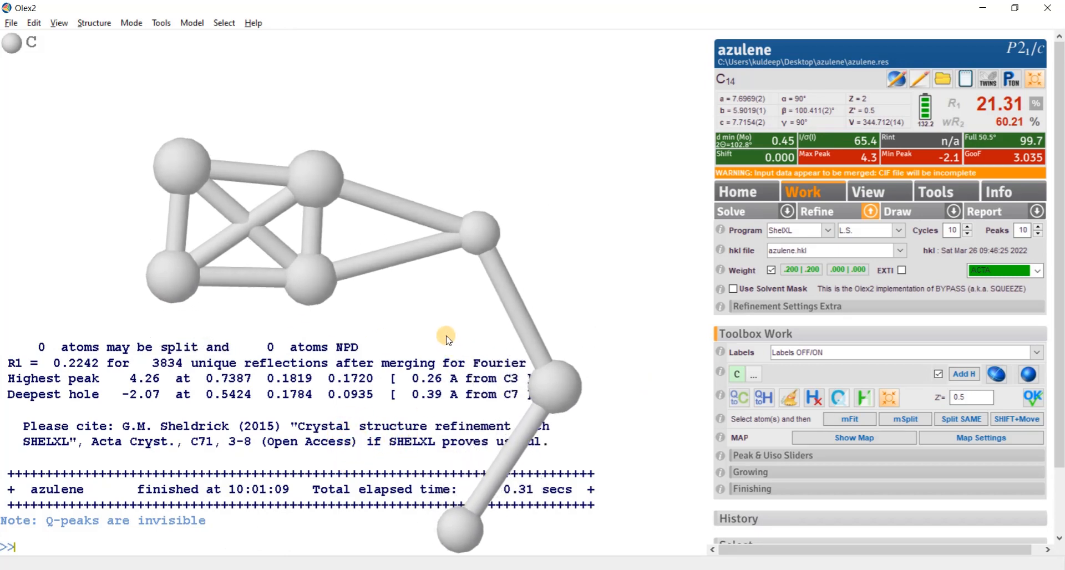
pyautogui.moveTo(446, 335); pyautogui.dragTo(439, 320)
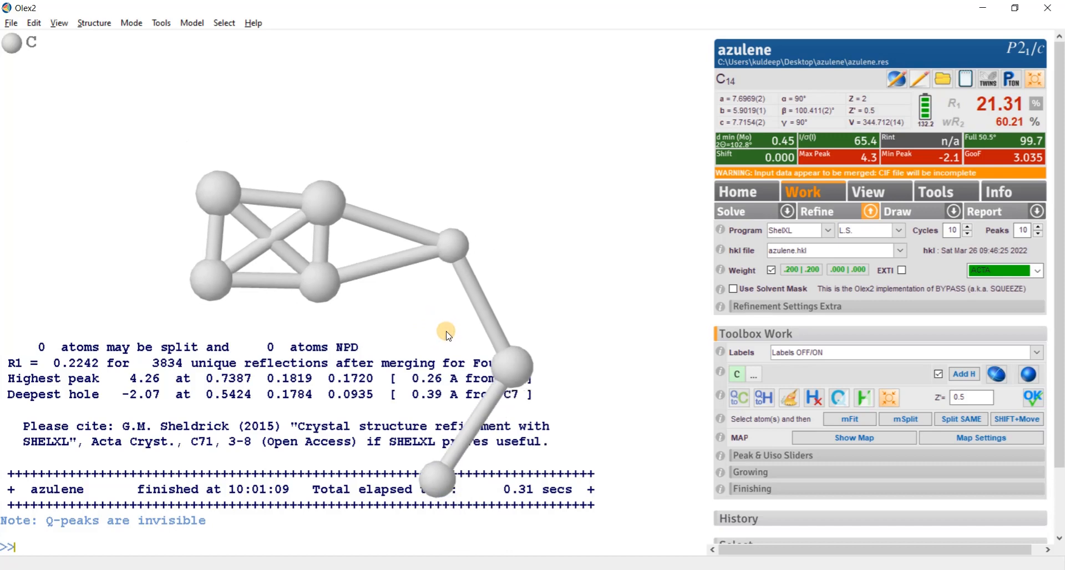
pyautogui.hotkey('ctrl', 'g')
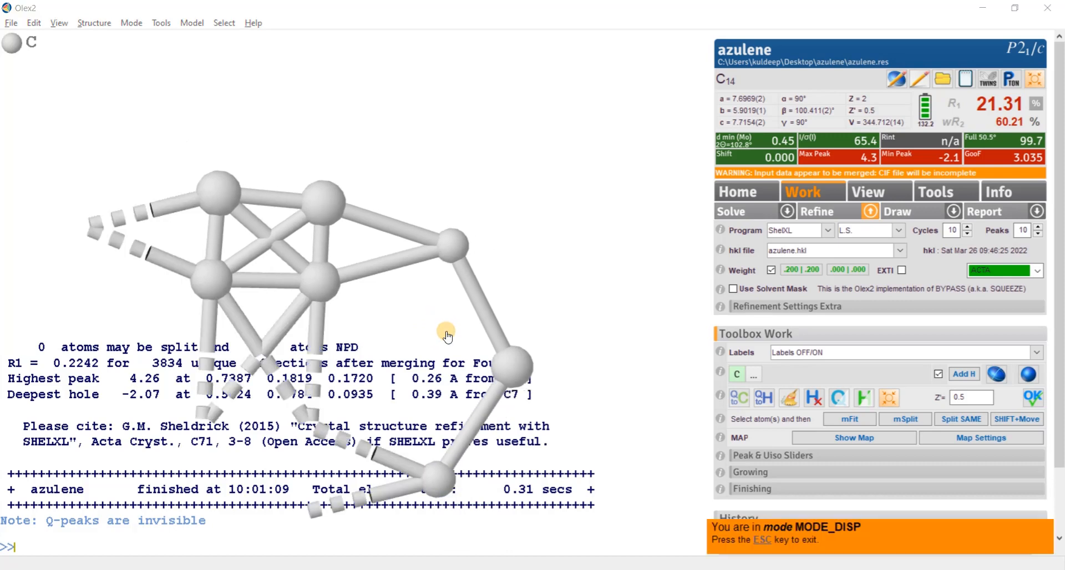
pyautogui.click(299, 413)
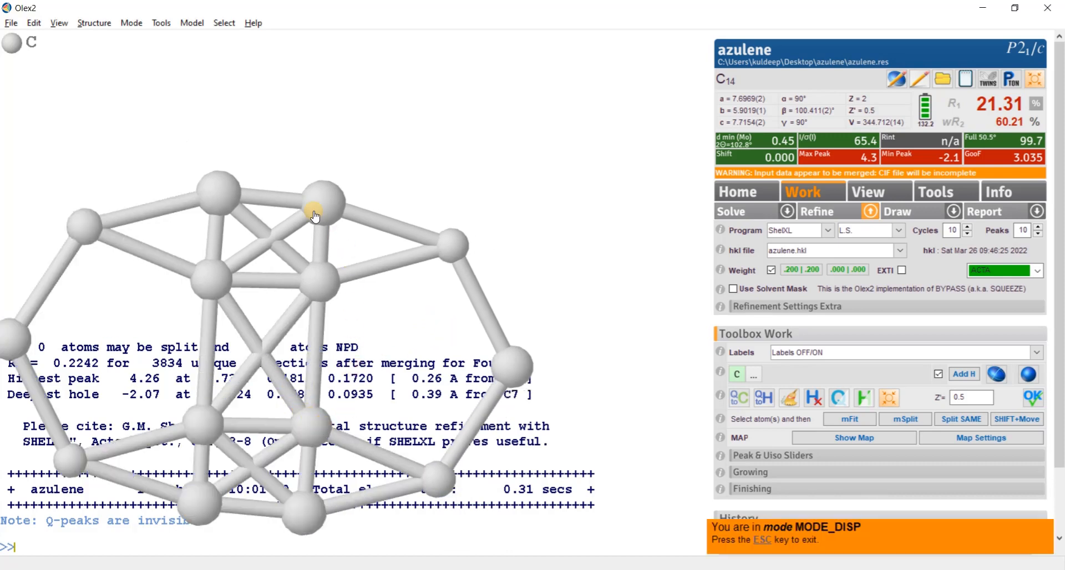
pyautogui.moveTo(448, 359); pyautogui.dragTo(423, 349)
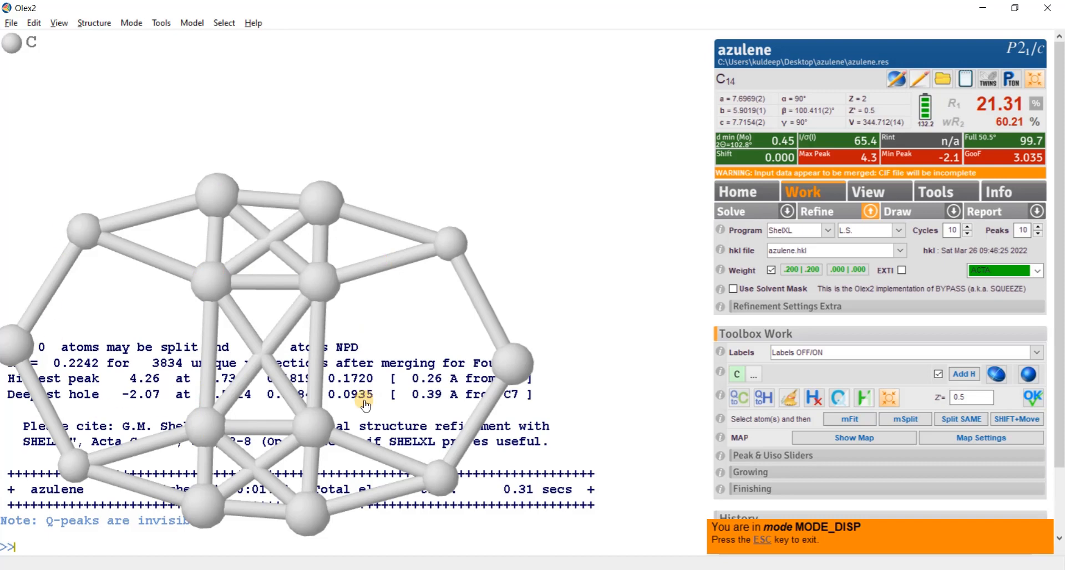
pyautogui.click(759, 541)
pyautogui.click(454, 321)
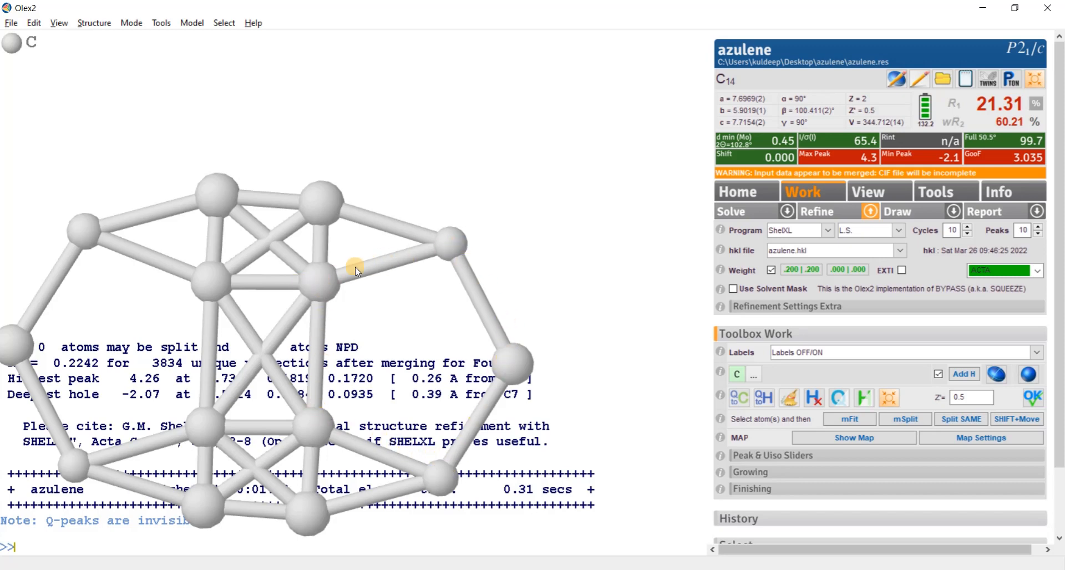
# - Delete the four central atoms of the overlapping disorder component, keeping one fused five- and seven-membered ring skeleton
pyautogui.click(324, 211)
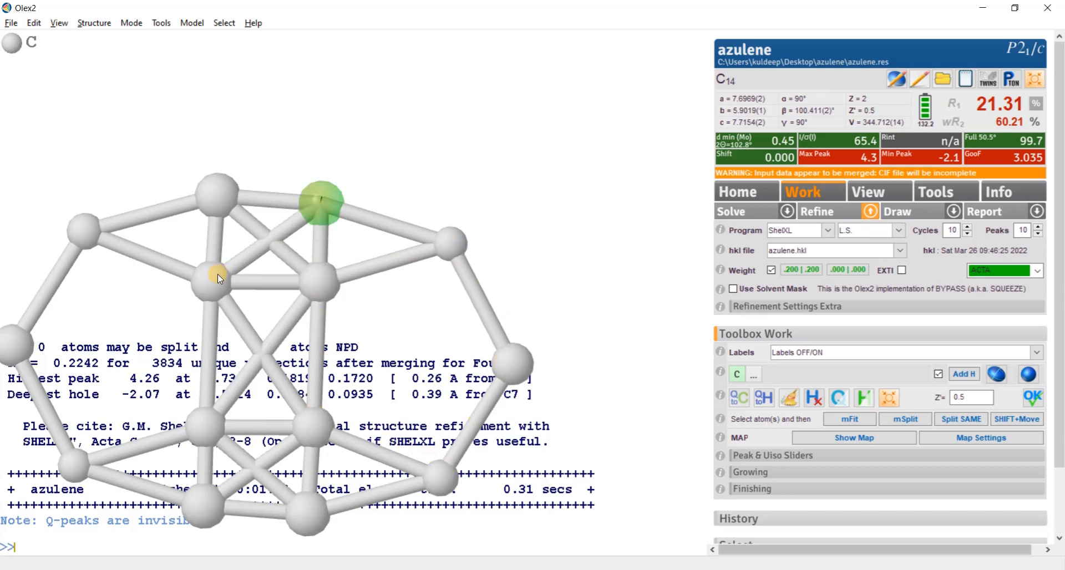
pyautogui.click(305, 505)
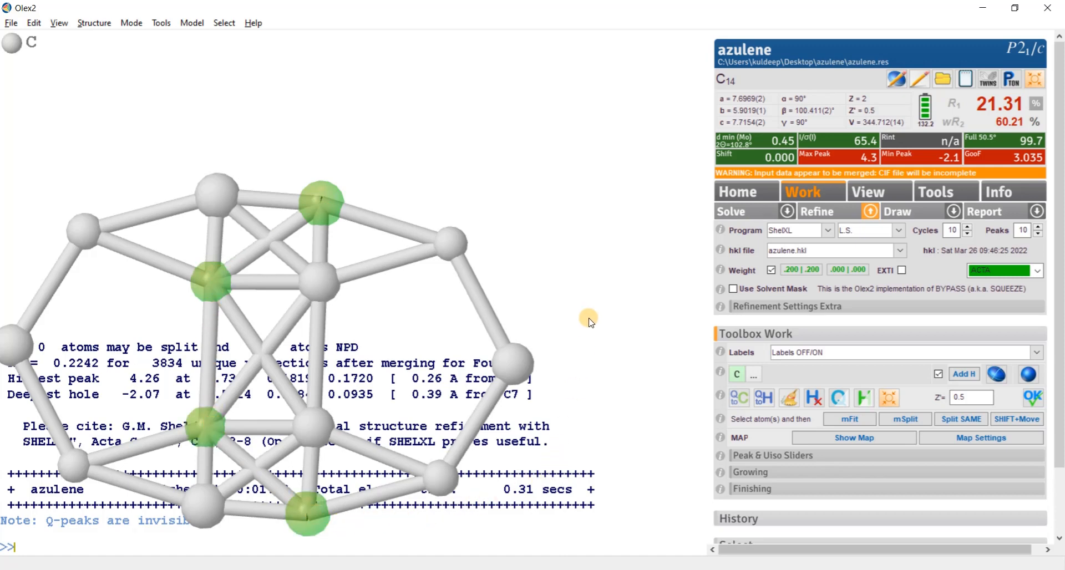
pyautogui.press('Delete')
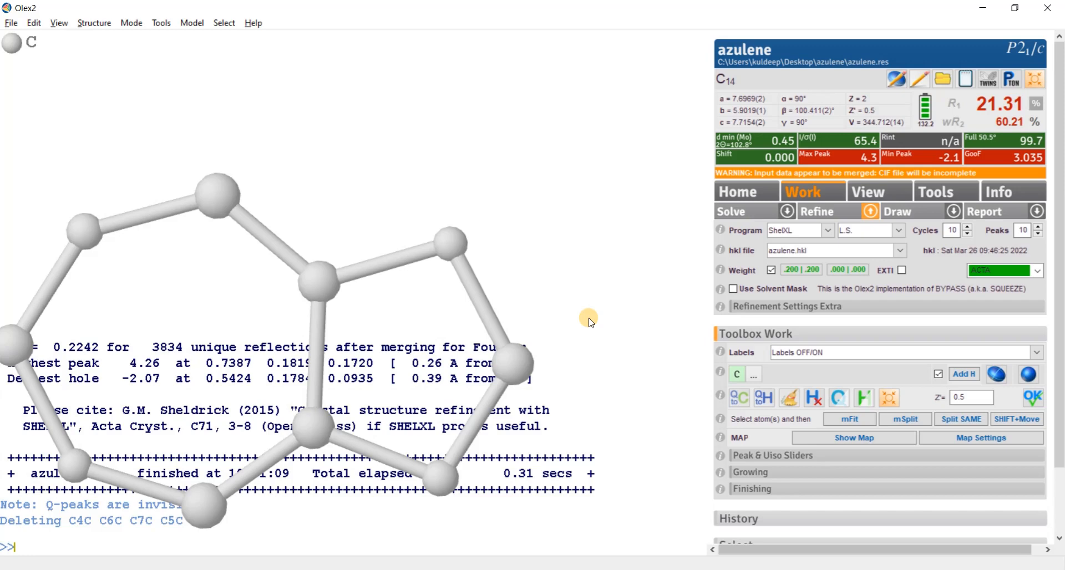
# - Assign all atoms of the azulene skeleton to a disorder part with part -1 -c and fix their occupancy at 0.5
pyautogui.moveTo(472, 350); pyautogui.dragTo(426, 324)
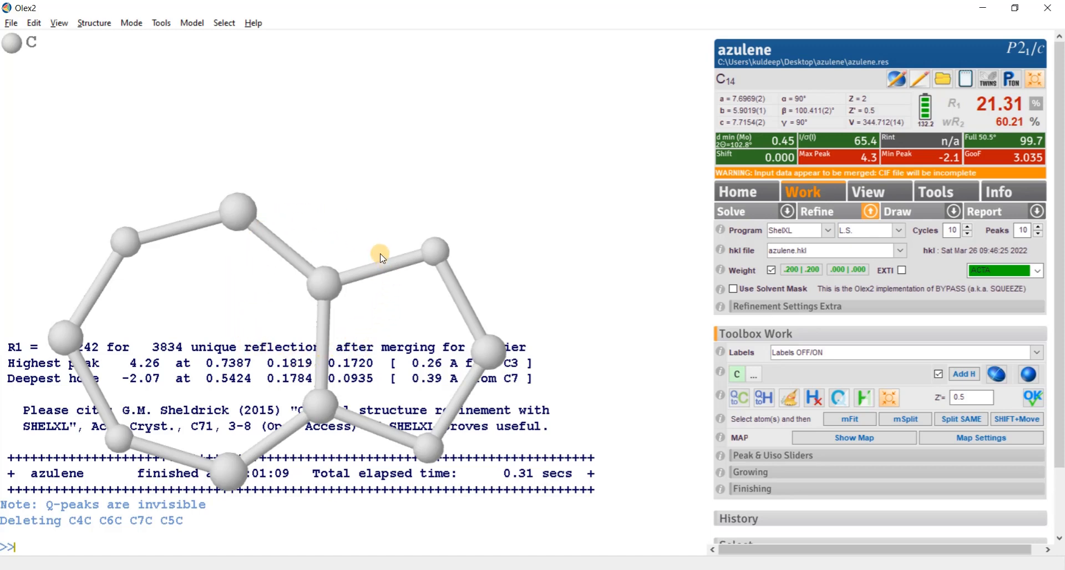
pyautogui.moveTo(275, 334); pyautogui.dragTo(350, 349)
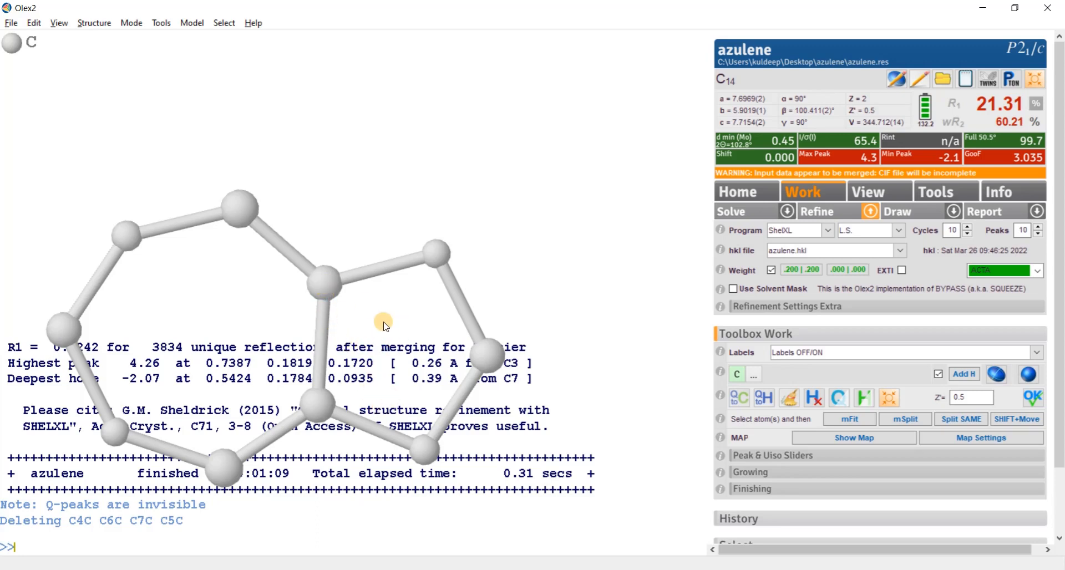
pyautogui.hotkey('ctrl', 'a')
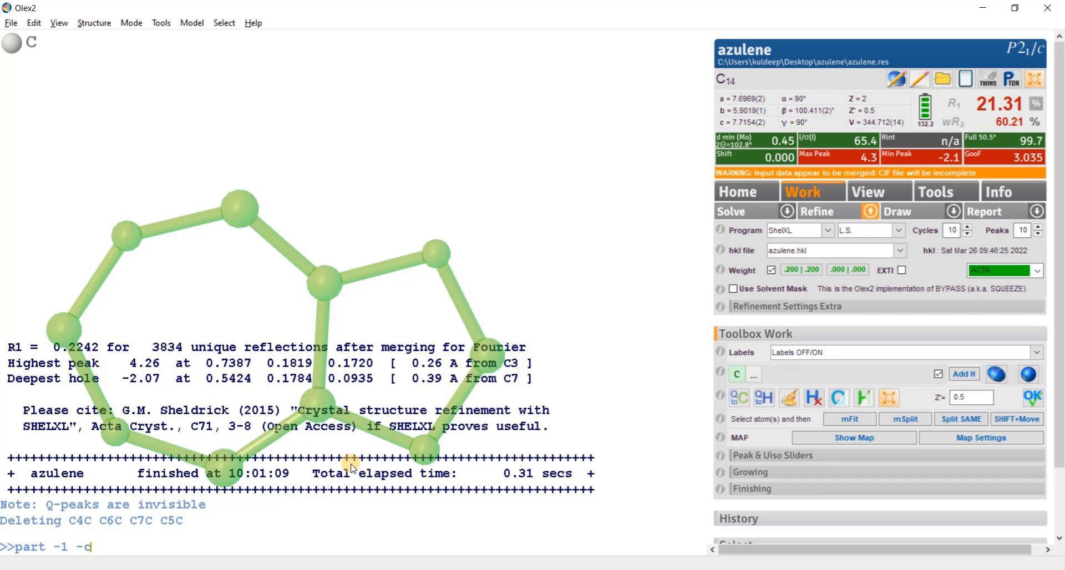
pyautogui.press('Return')
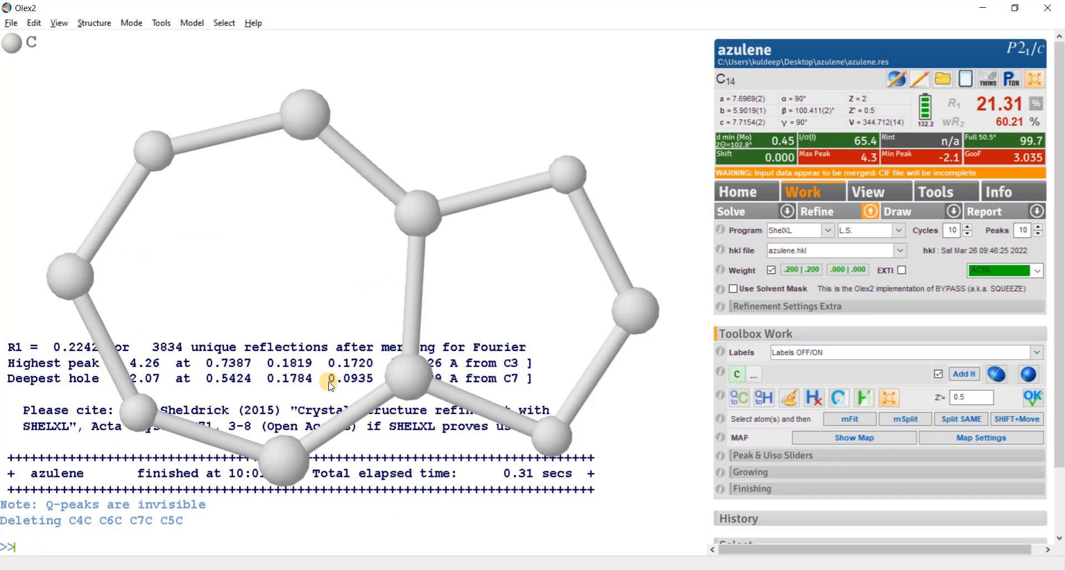
pyautogui.hotkey('ctrl', 'a')
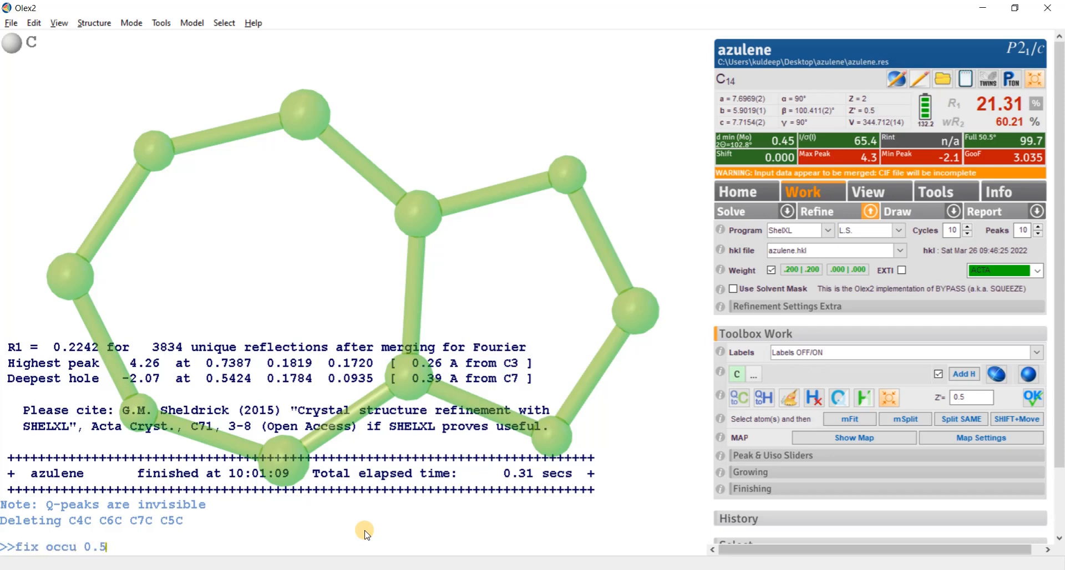
pyautogui.press('Return')
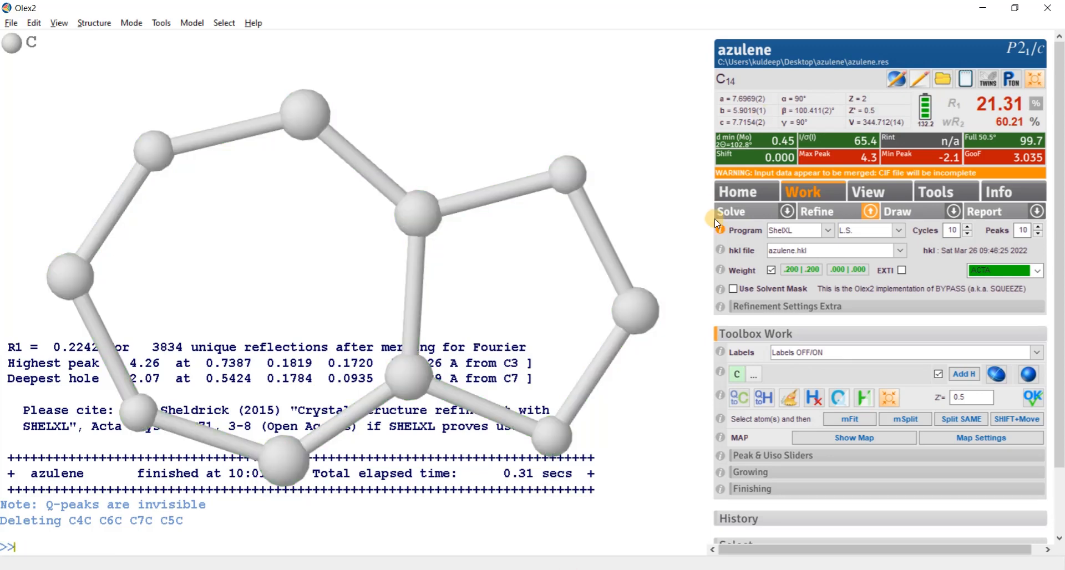
# - Refine the half-occupancy azulene model with ShelXL three times in succession
pyautogui.click(829, 212)
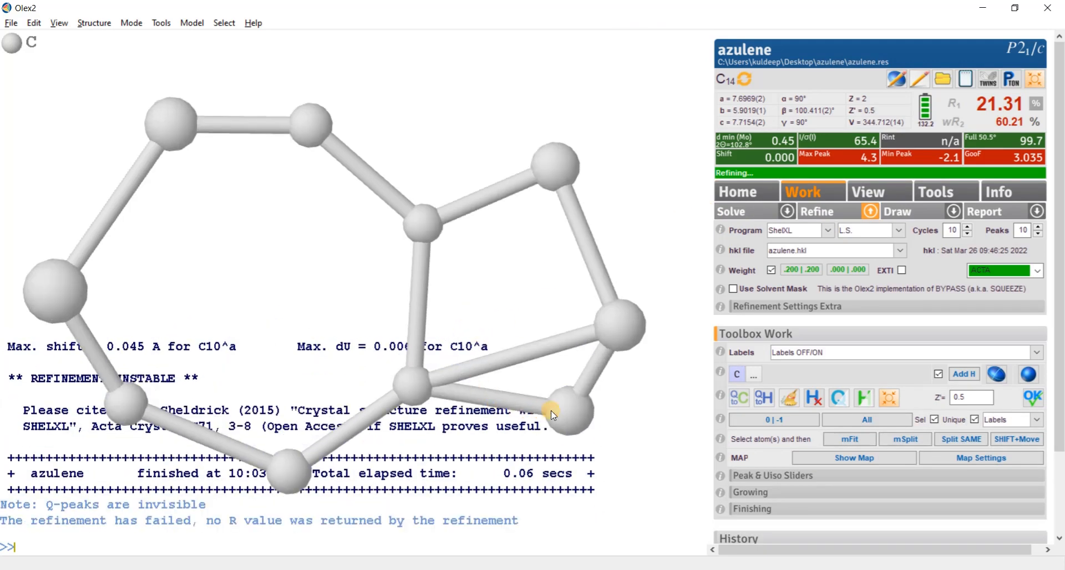
pyautogui.click(821, 217)
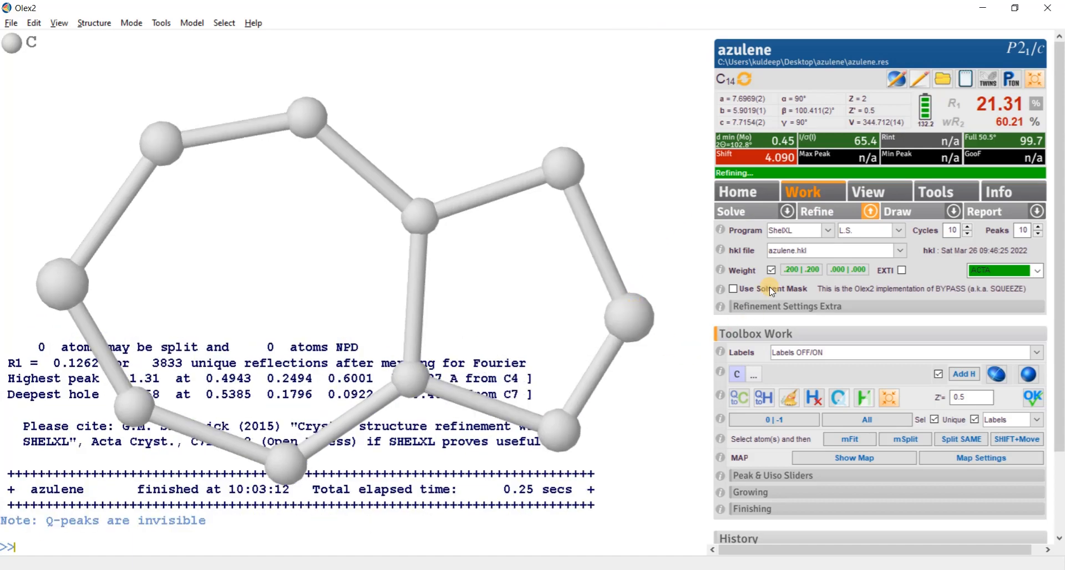
pyautogui.click(825, 214)
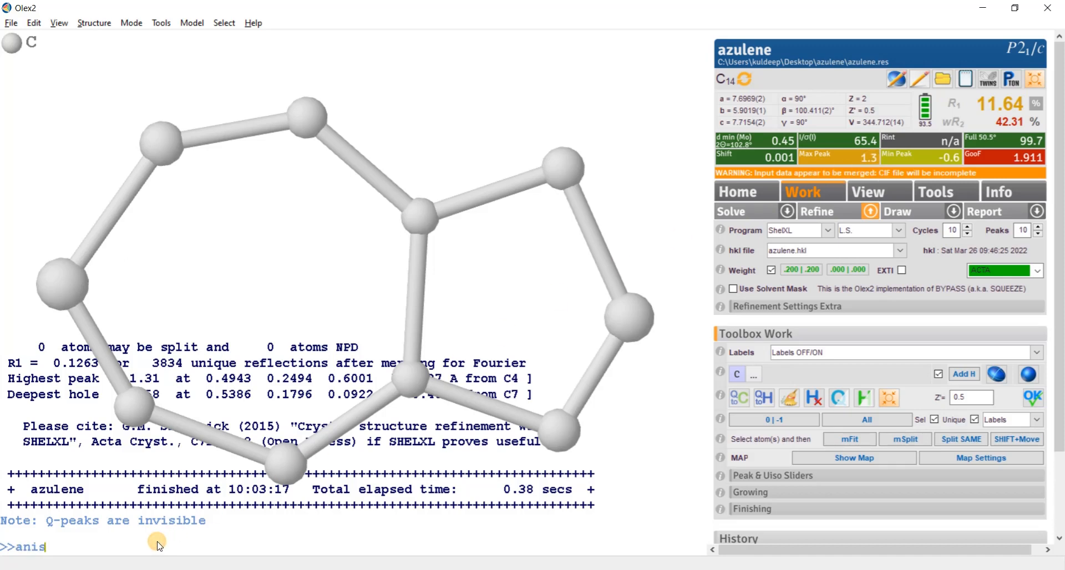
# - Make the carbon atoms anisotropic and add the hydrogen atoms with the commands anis and hadd
pyautogui.press('Return')
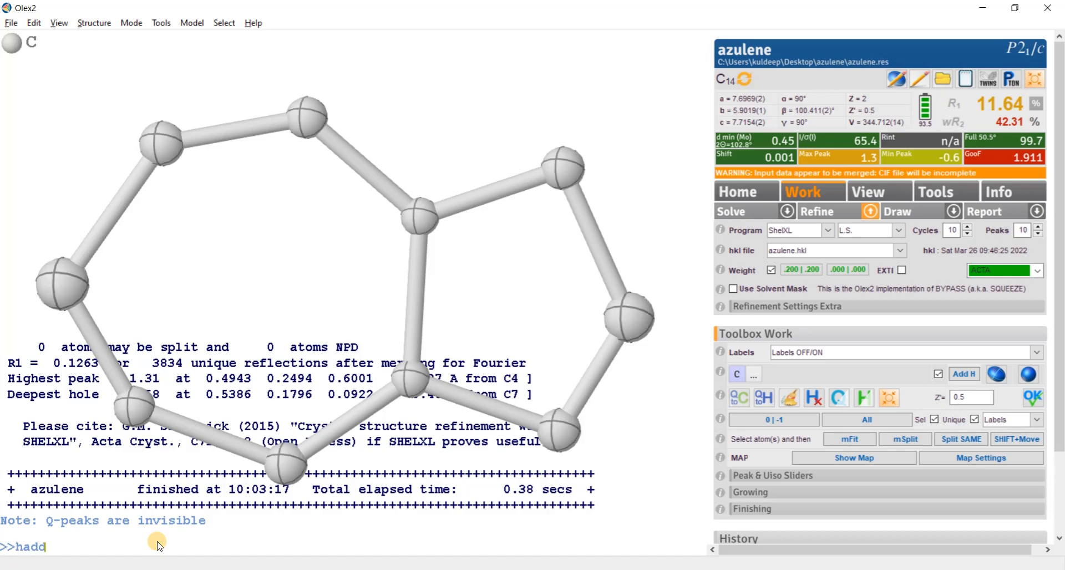
pyautogui.press('Return')
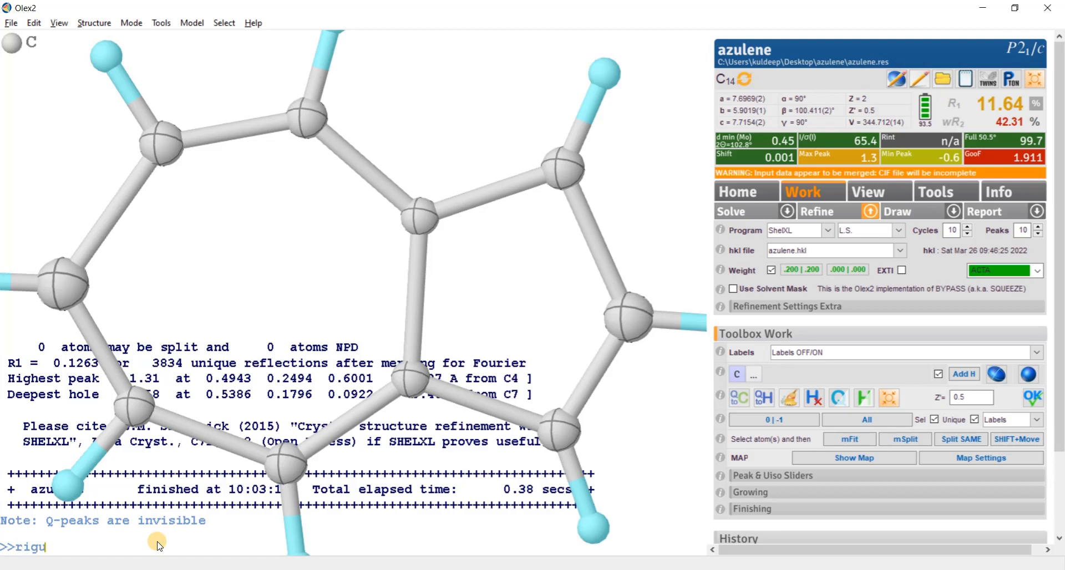
# - Apply the RIGU restraint to the model and update the formula to match its atoms, C10H8
pyautogui.press('Return')
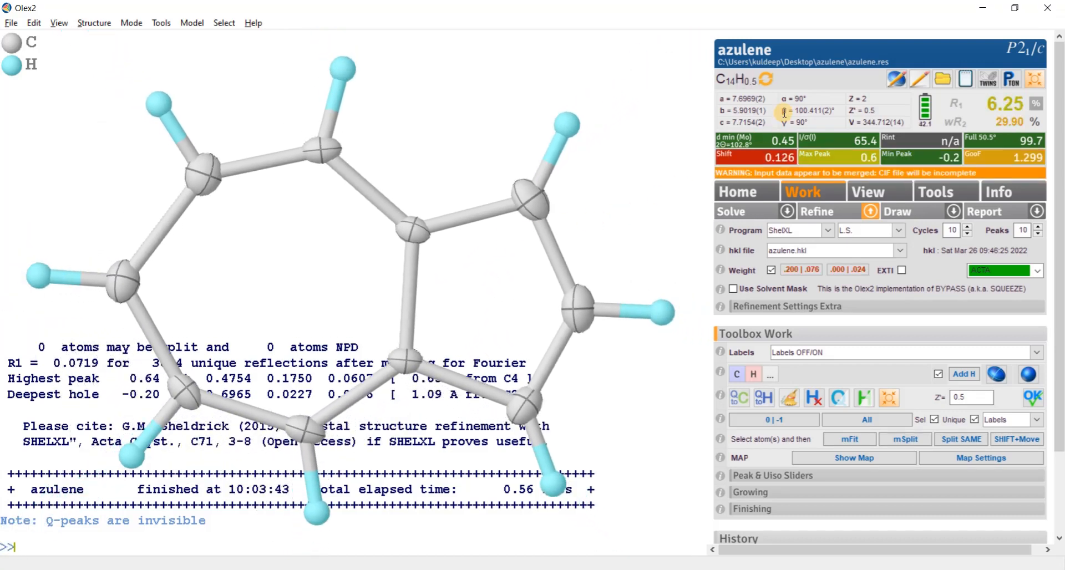
pyautogui.click(752, 84)
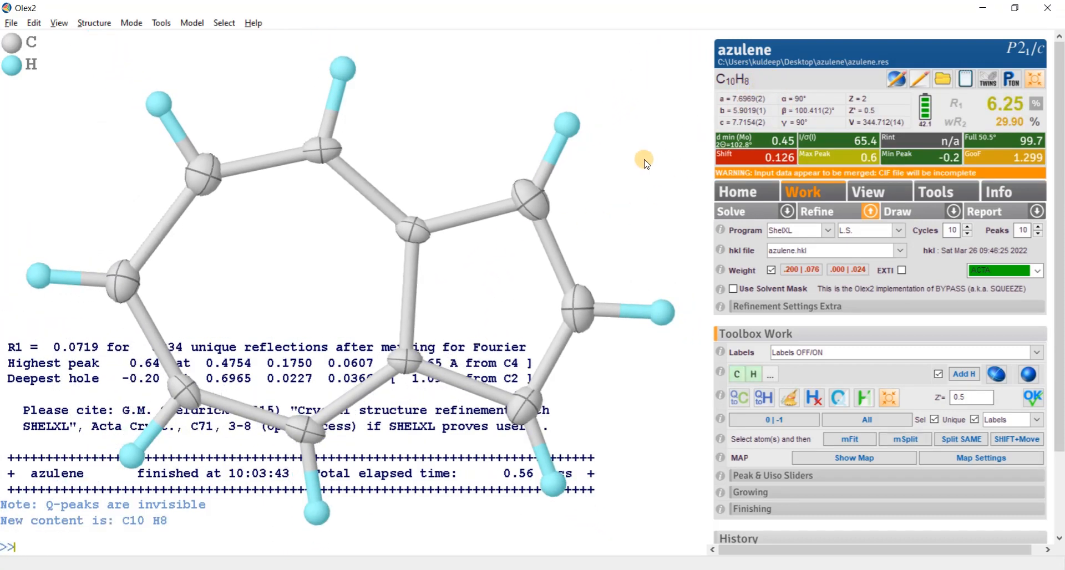
# - Refine the anisotropic C10H8 model three more times with ShelXL, using 10 least-squares cycles per run
pyautogui.moveTo(466, 286)
pyautogui.mouseDown()
pyautogui.moveTo(487, 285)
pyautogui.moveTo(475, 309)
pyautogui.moveTo(471, 287)
pyautogui.mouseUp()
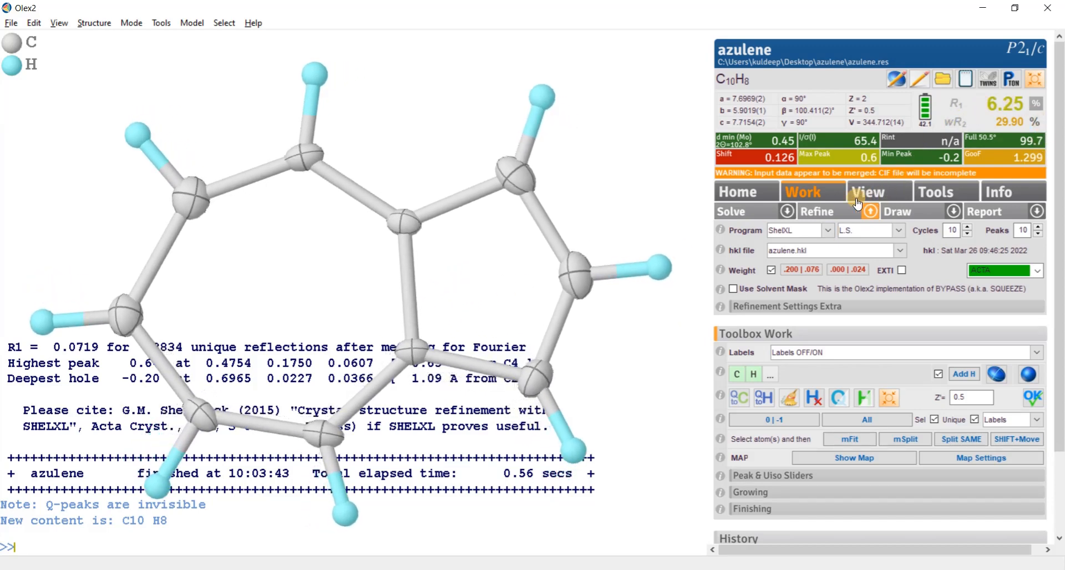
pyautogui.click(820, 210)
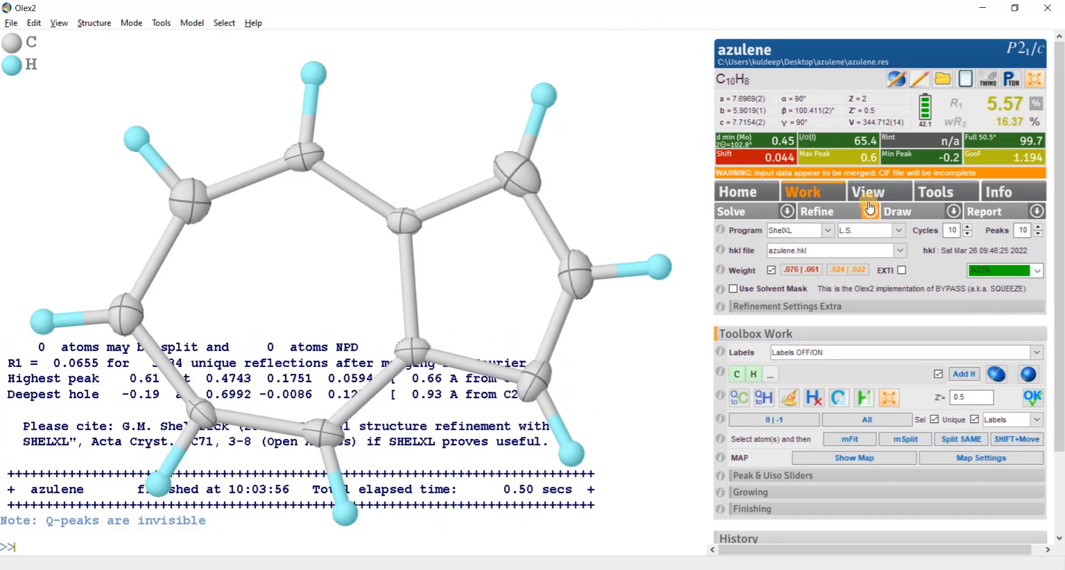
pyautogui.click(811, 213)
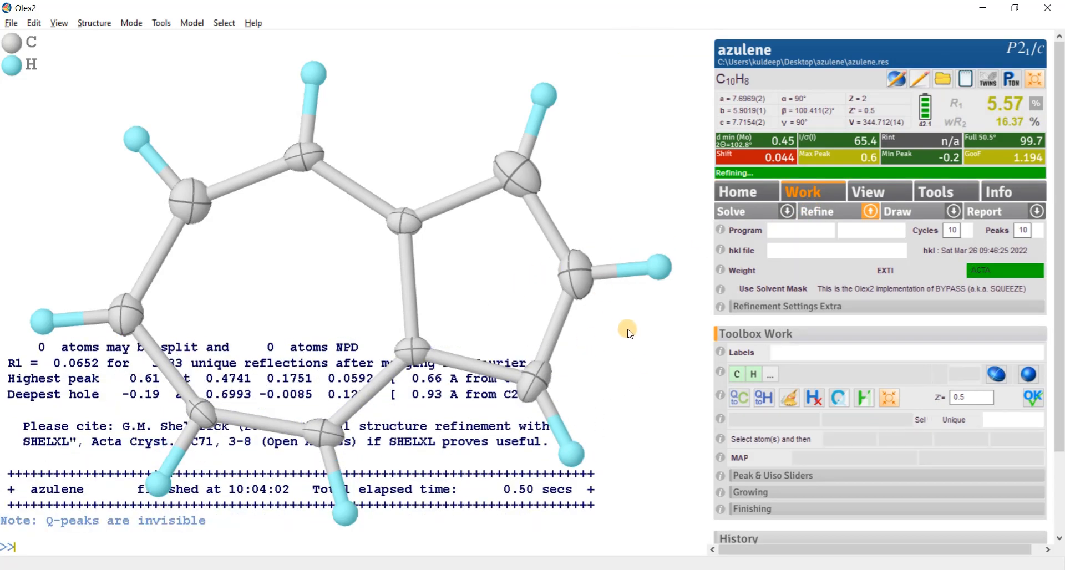
pyautogui.click(817, 214)
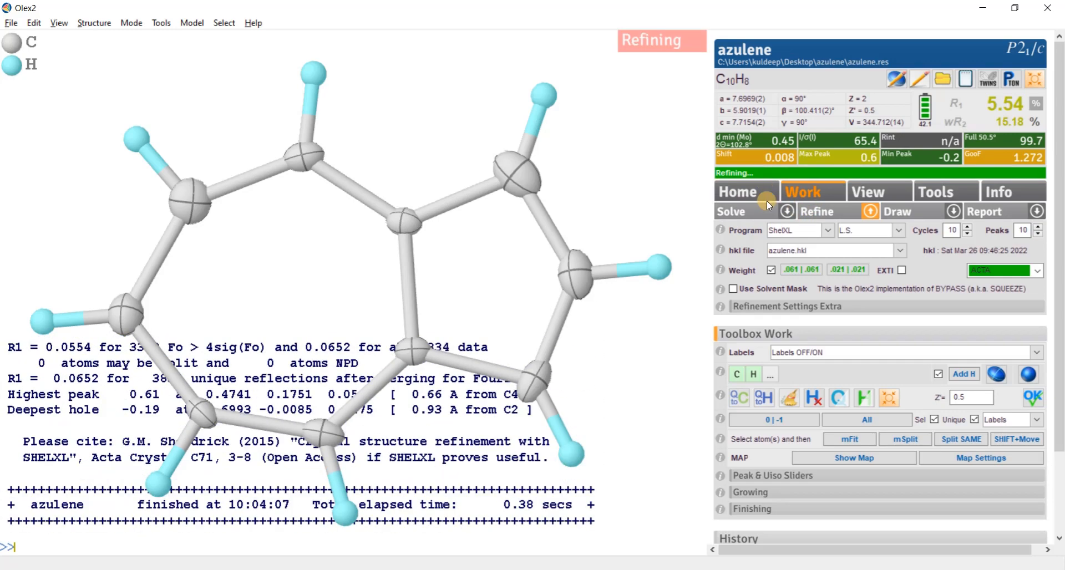
# - View the Fobs vs Fcalc plot for the refined structure and close it
pyautogui.click(1035, 107)
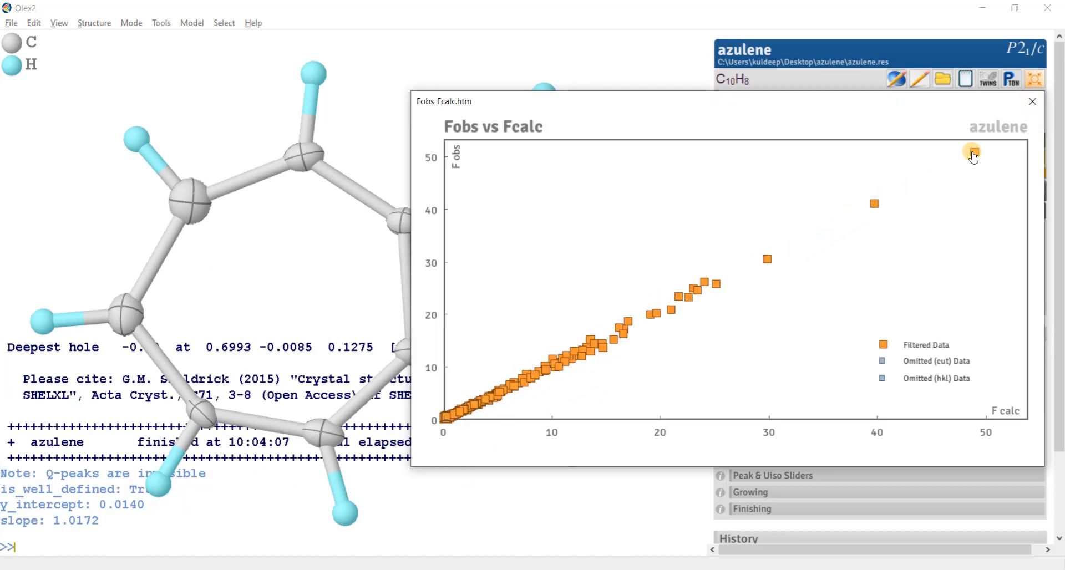
pyautogui.click(1033, 101)
# - Display the Q peaks around the azulene molecule and inspect where the residual electron density lies
pyautogui.moveTo(509, 276)
pyautogui.mouseDown()
pyautogui.moveTo(535, 262)
pyautogui.moveTo(511, 249)
pyautogui.moveTo(523, 283)
pyautogui.moveTo(502, 295)
pyautogui.moveTo(514, 290)
pyautogui.moveTo(483, 269)
pyautogui.moveTo(506, 305)
pyautogui.moveTo(497, 282)
pyautogui.moveTo(503, 295)
pyautogui.mouseUp()
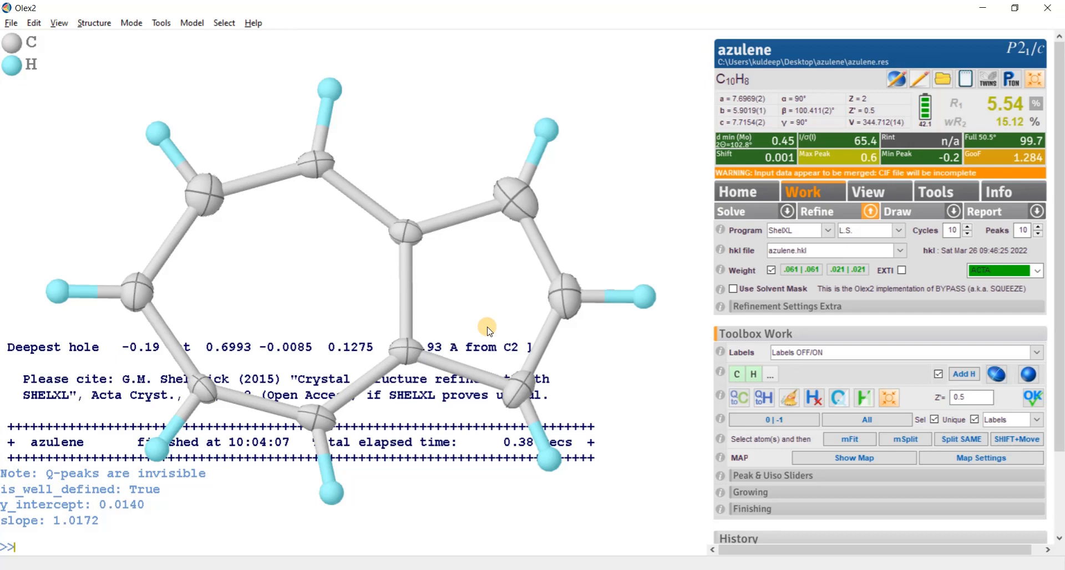
pyautogui.hotkey('ctrl', 'q')
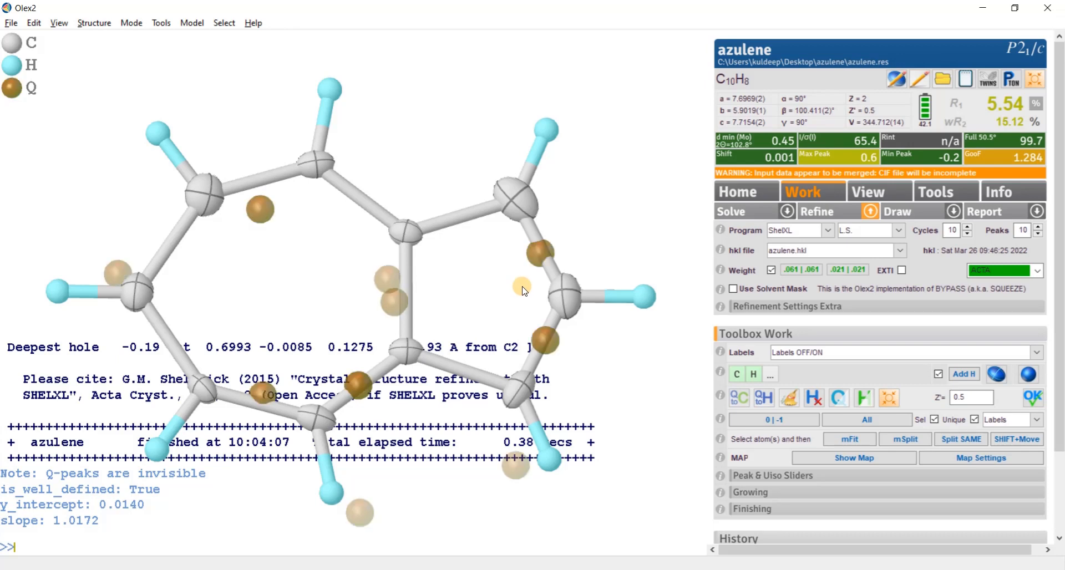
pyautogui.moveTo(264, 278); pyautogui.dragTo(272, 284)
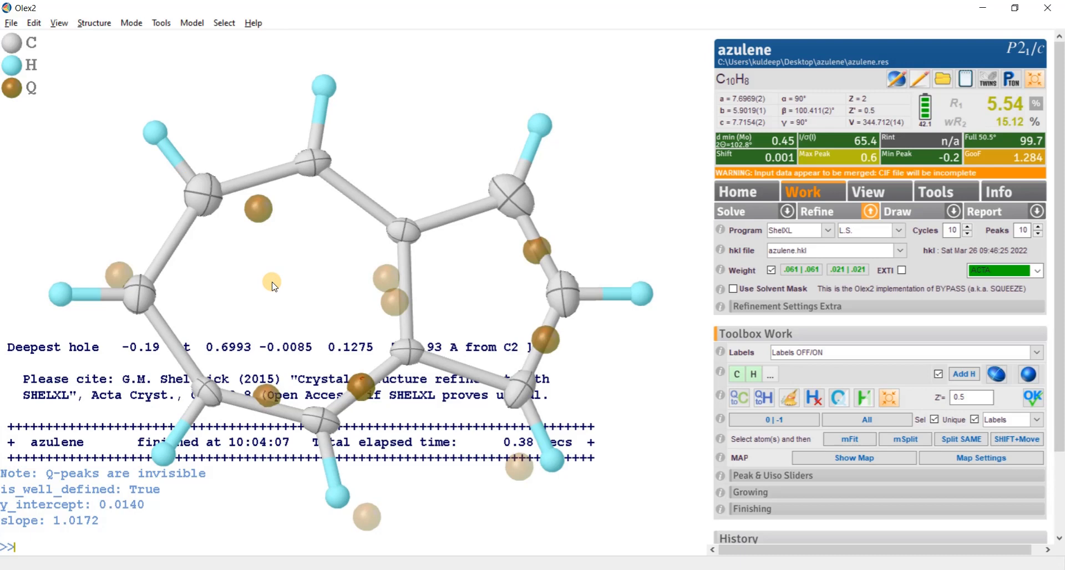
# - Show the residual electron density map around the azulene molecule, inspect where the density lies, and hide the map
pyautogui.hotkey('ctrl', 'm')
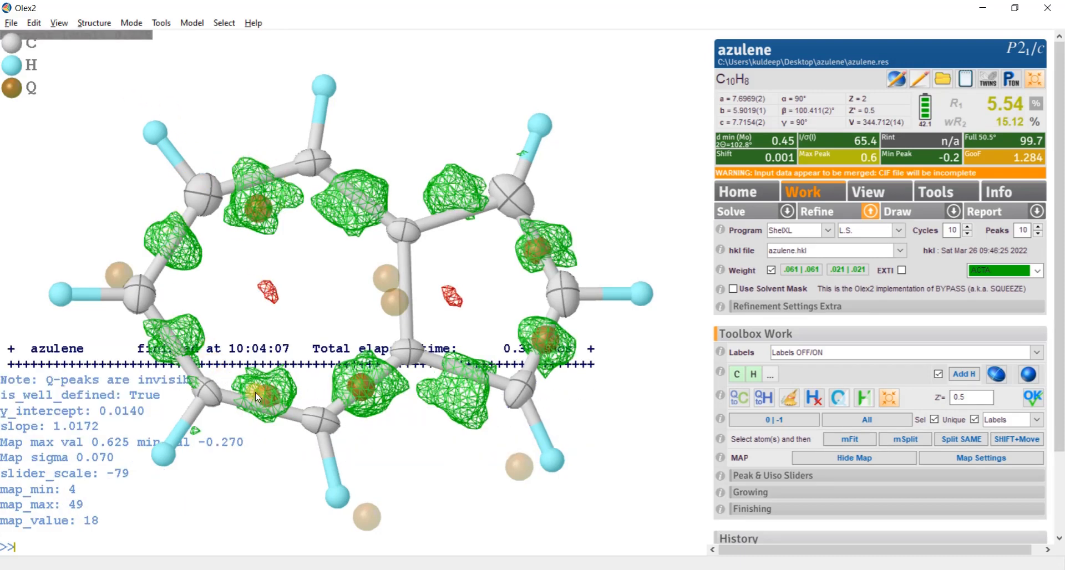
pyautogui.moveTo(440, 284); pyautogui.dragTo(448, 222)
pyautogui.moveTo(489, 314)
pyautogui.mouseDown()
pyautogui.moveTo(477, 289)
pyautogui.moveTo(495, 307)
pyautogui.moveTo(471, 322)
pyautogui.mouseUp()
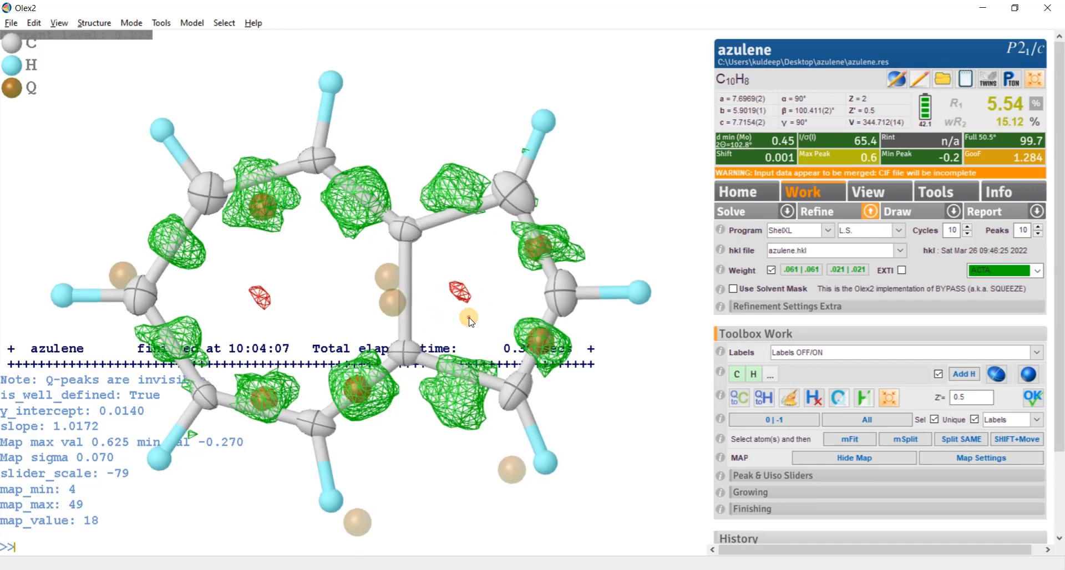
pyautogui.hotkey('ctrl', 'm')
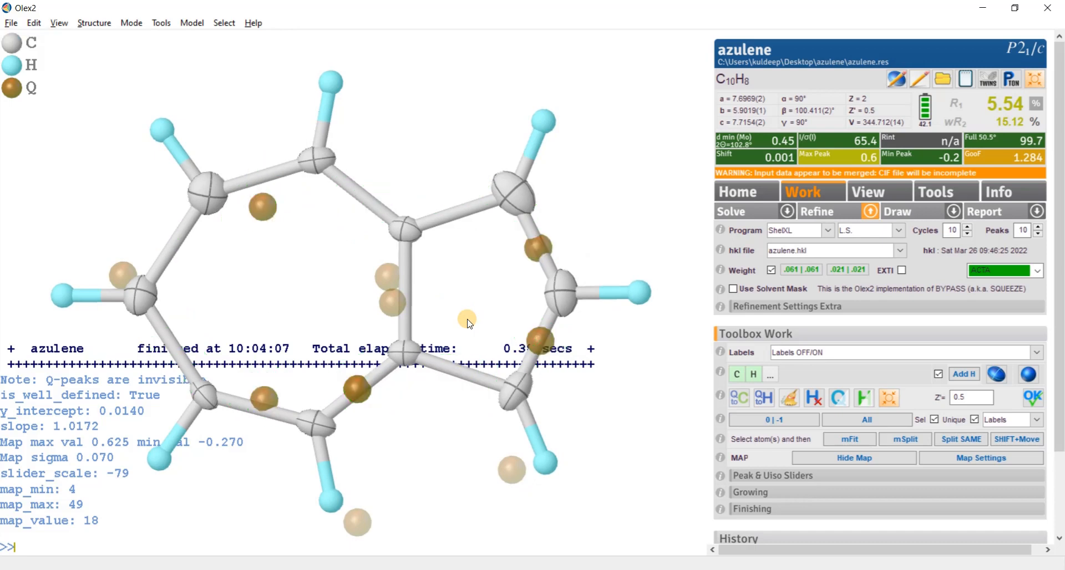
# - Grow the symmetry-generated second azulene orientation, hide the Q peaks, and examine how the two disordered molecules overlap from several angles
pyautogui.moveTo(469, 324)
pyautogui.mouseDown()
pyautogui.moveTo(463, 304)
pyautogui.moveTo(456, 334)
pyautogui.mouseUp()
pyautogui.hotkey('ctrl', 'q')
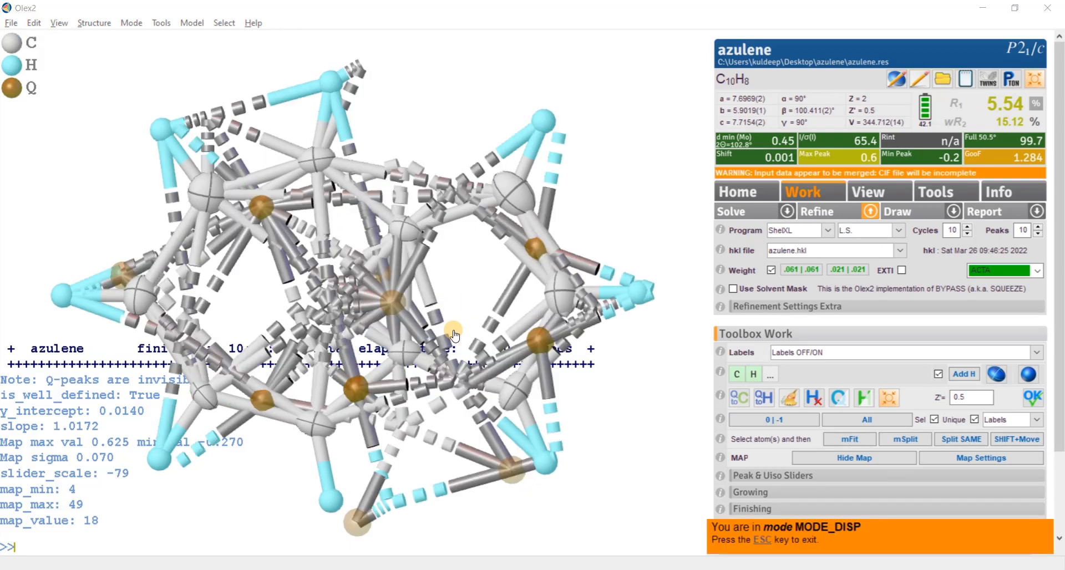
pyautogui.moveTo(454, 335); pyautogui.dragTo(409, 429)
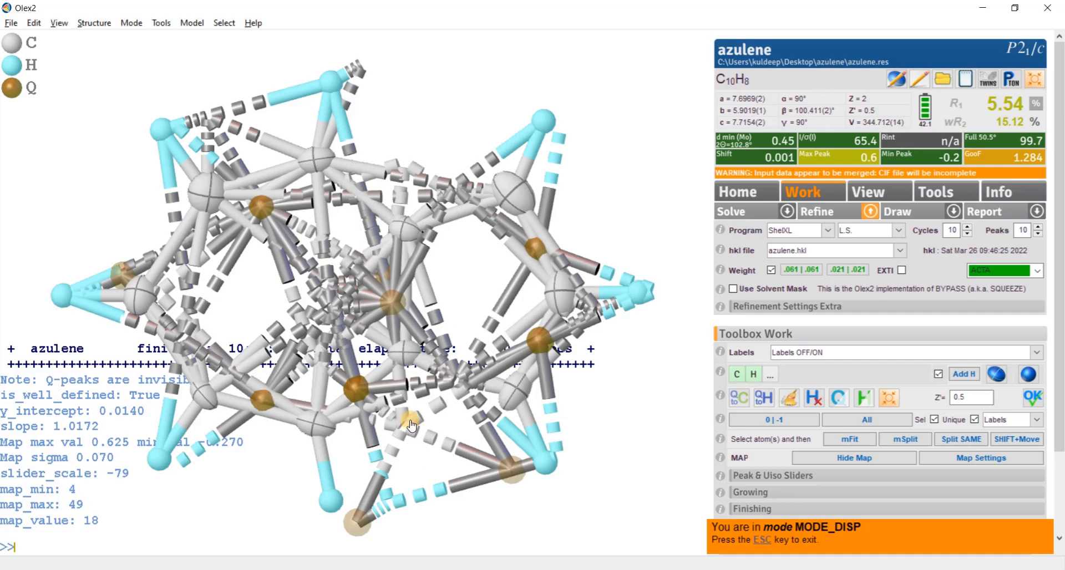
pyautogui.click(410, 425)
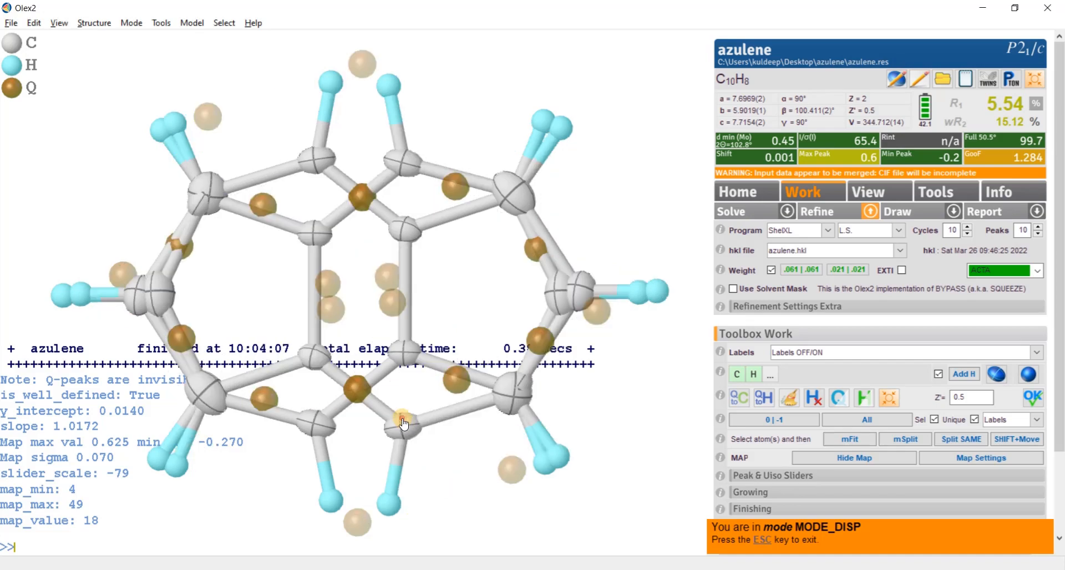
pyautogui.click(764, 539)
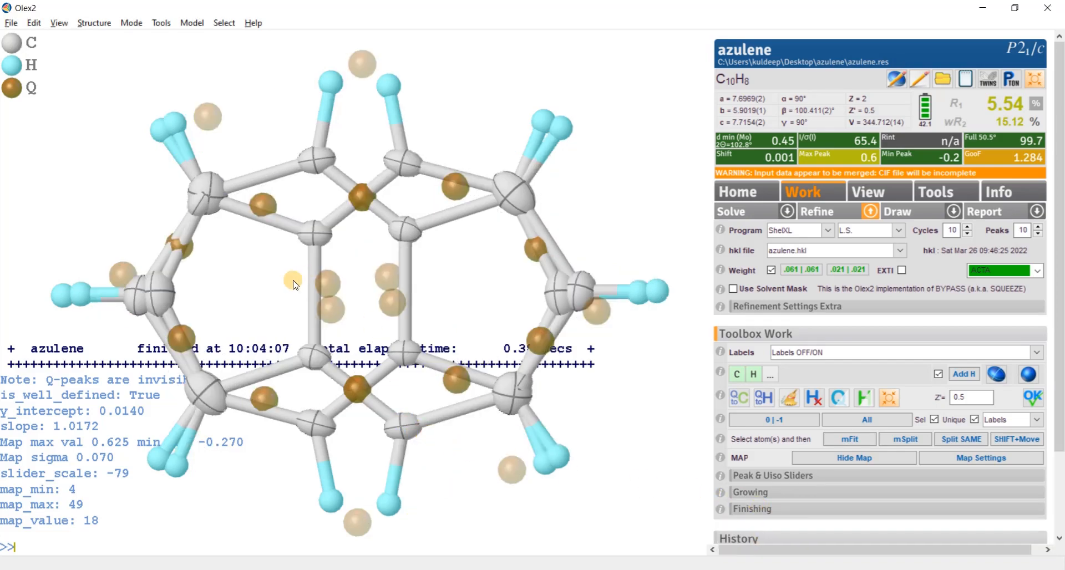
pyautogui.hotkey('ctrl', 'q')
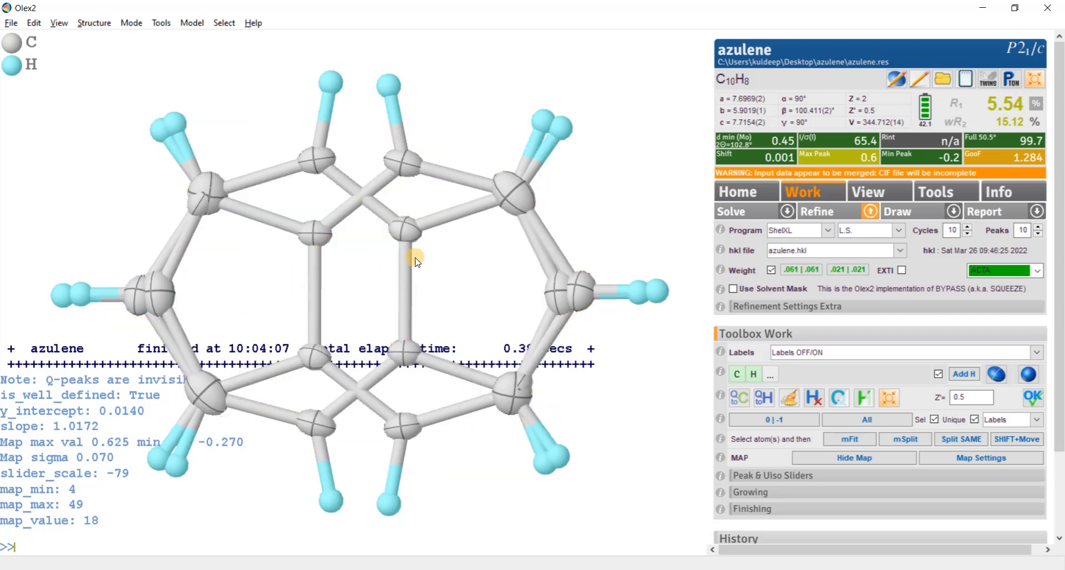
pyautogui.moveTo(417, 262); pyautogui.dragTo(437, 276)
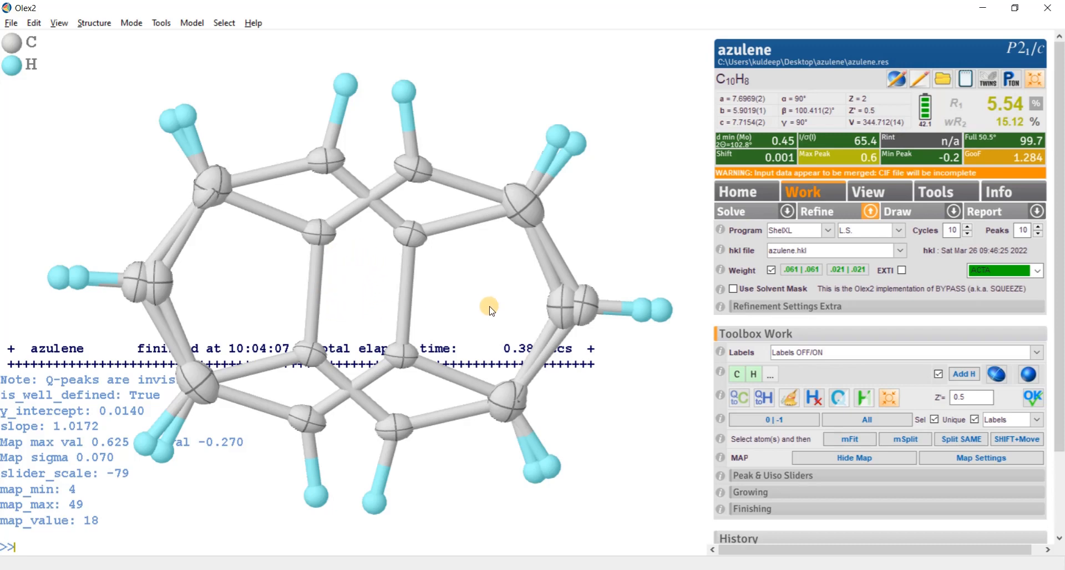
pyautogui.moveTo(488, 304); pyautogui.dragTo(269, 309)
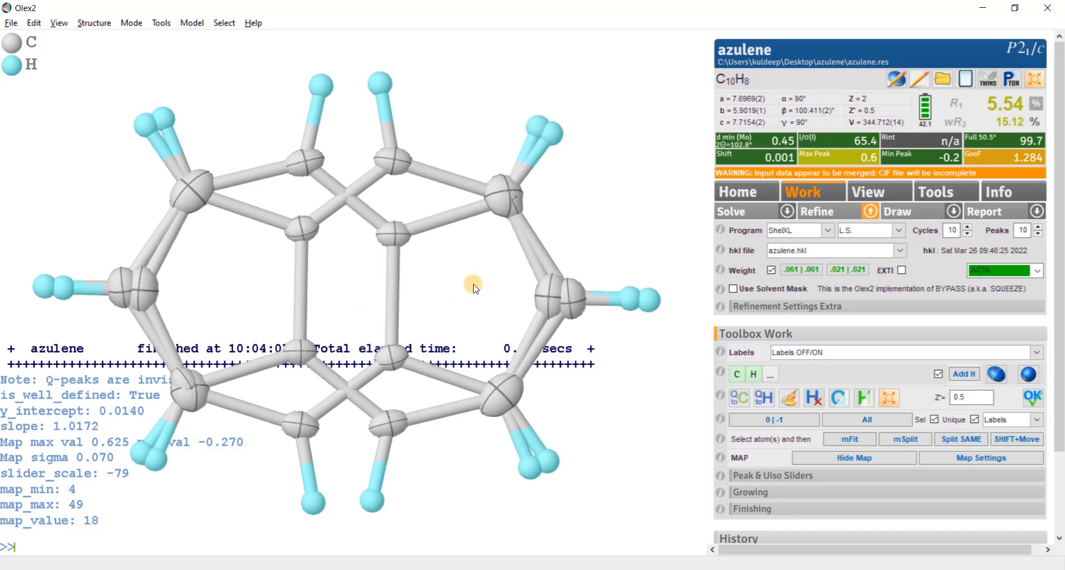
pyautogui.moveTo(474, 287); pyautogui.dragTo(253, 290)
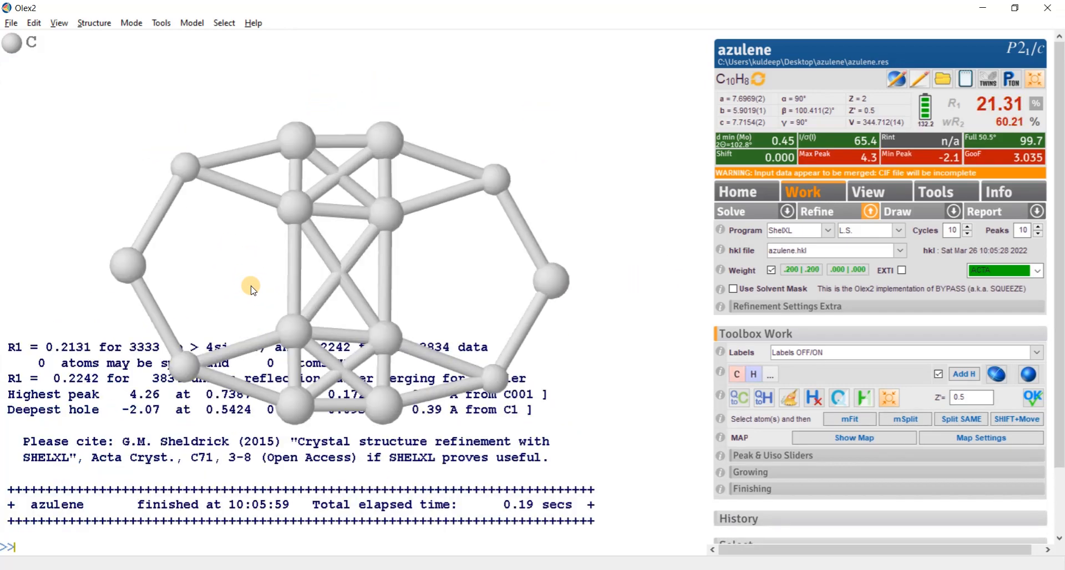
# - Delete the four extra carbon atoms of the second orientation, keeping one ten-carbon azulene skeleton of fused seven- and five-membered rings
pyautogui.moveTo(469, 264); pyautogui.dragTo(387, 150)
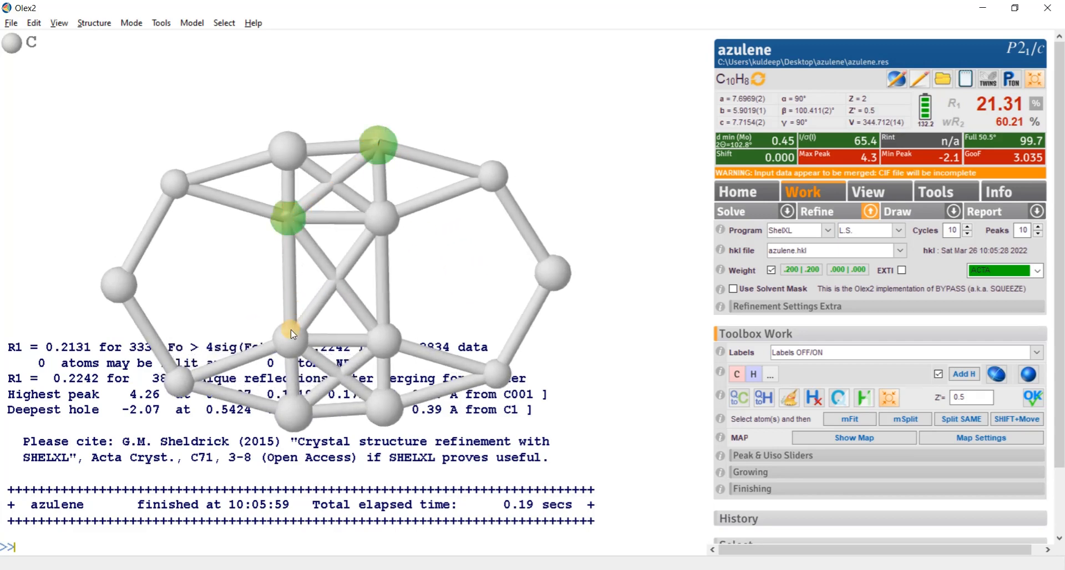
pyautogui.click(383, 406)
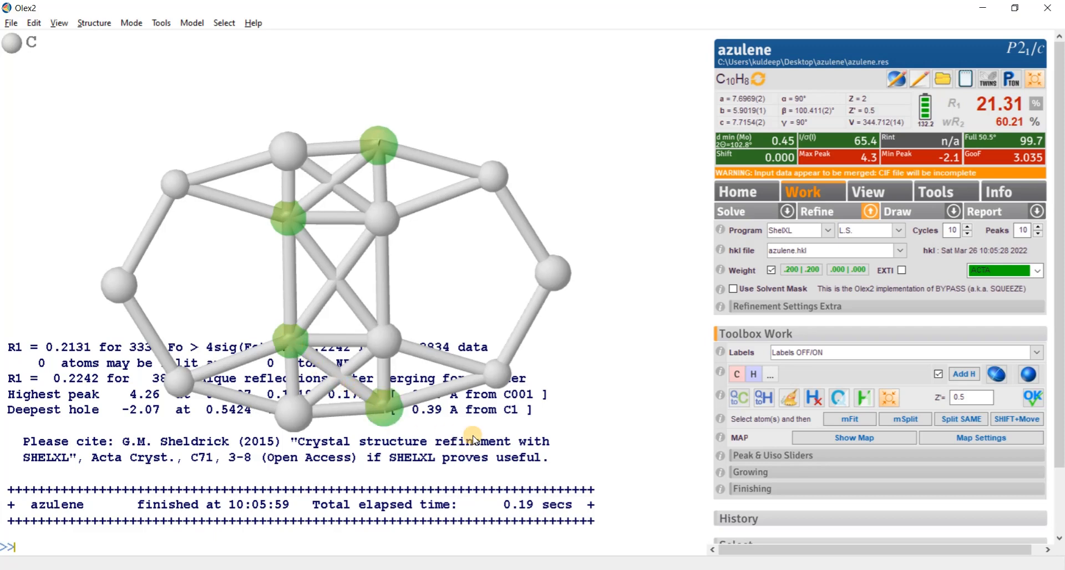
pyautogui.press('Delete')
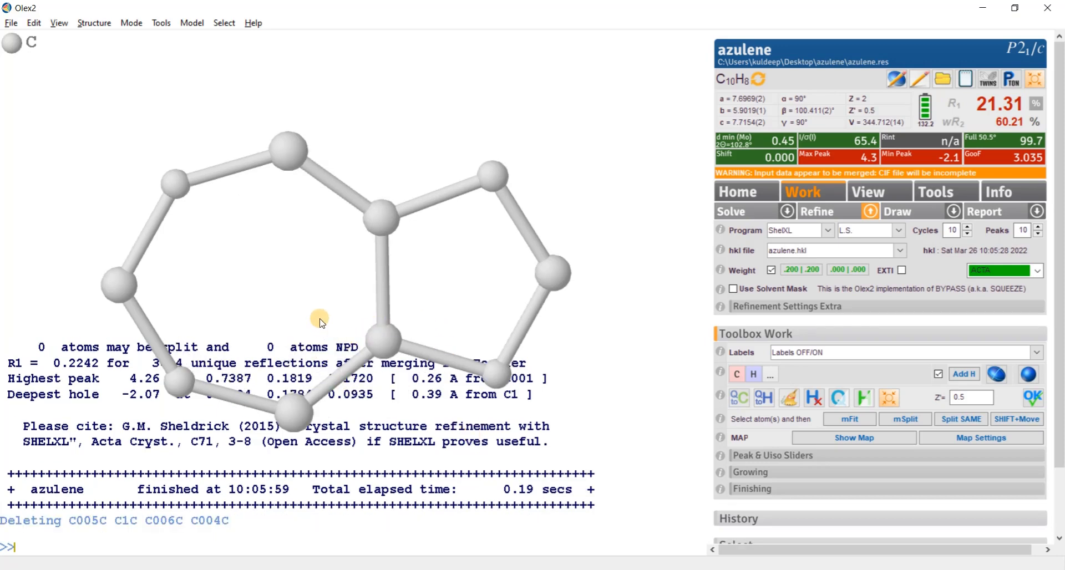
pyautogui.moveTo(318, 317)
pyautogui.mouseDown()
pyautogui.moveTo(316, 278)
pyautogui.moveTo(326, 317)
pyautogui.moveTo(304, 301)
pyautogui.moveTo(333, 304)
pyautogui.moveTo(298, 286)
pyautogui.moveTo(316, 285)
pyautogui.moveTo(328, 306)
pyautogui.moveTo(340, 290)
pyautogui.moveTo(364, 290)
pyautogui.moveTo(317, 297)
pyautogui.moveTo(327, 290)
pyautogui.moveTo(345, 294)
pyautogui.moveTo(313, 304)
pyautogui.mouseUp()
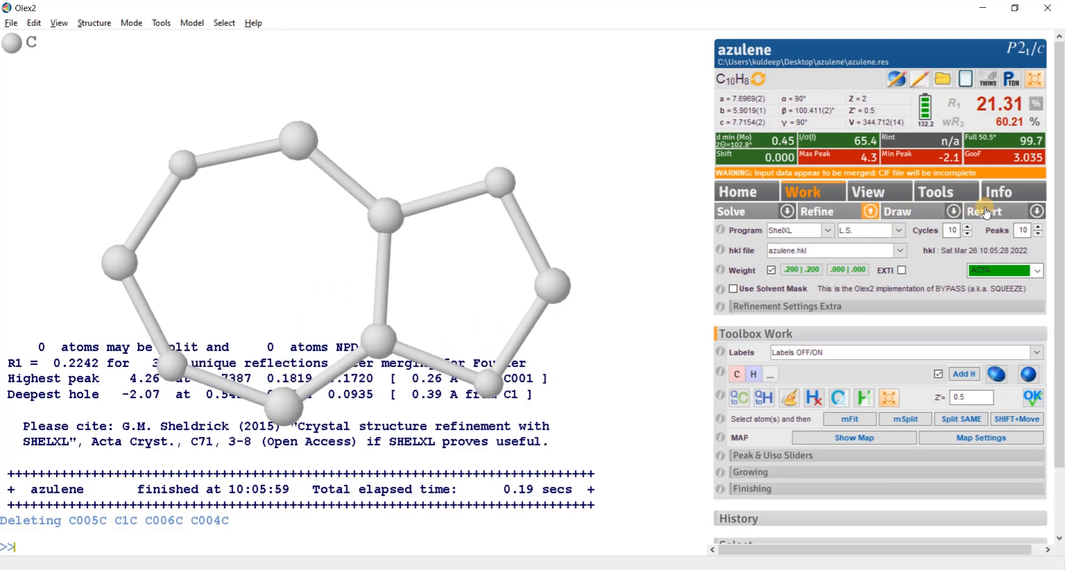
# - Choose the AZULENE fragment in FragmentDB and set PART to -1 and occupancy to 0.5, with replace mode enabled
pyautogui.click(958, 192)
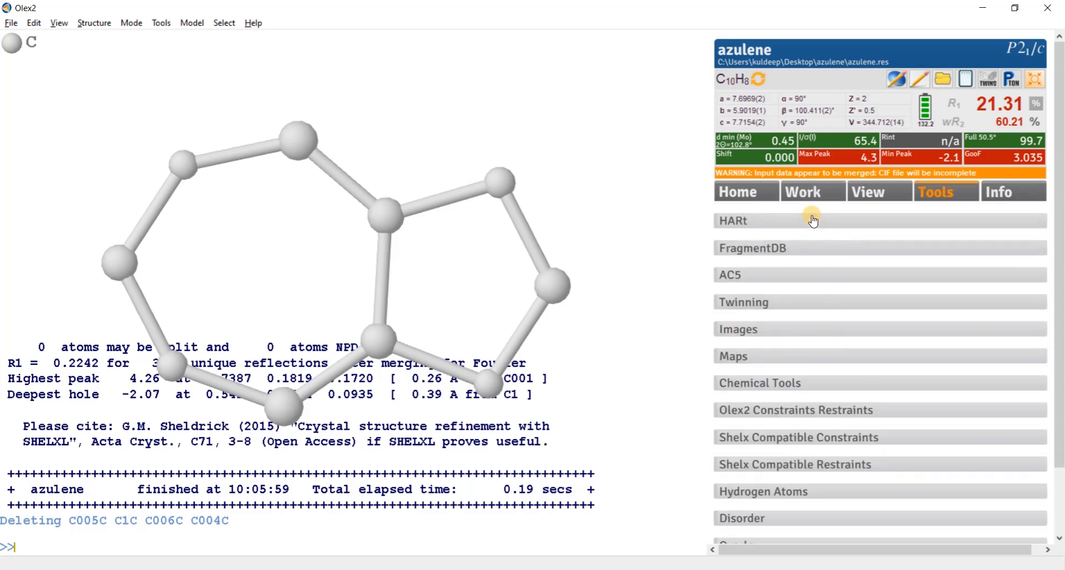
pyautogui.click(771, 250)
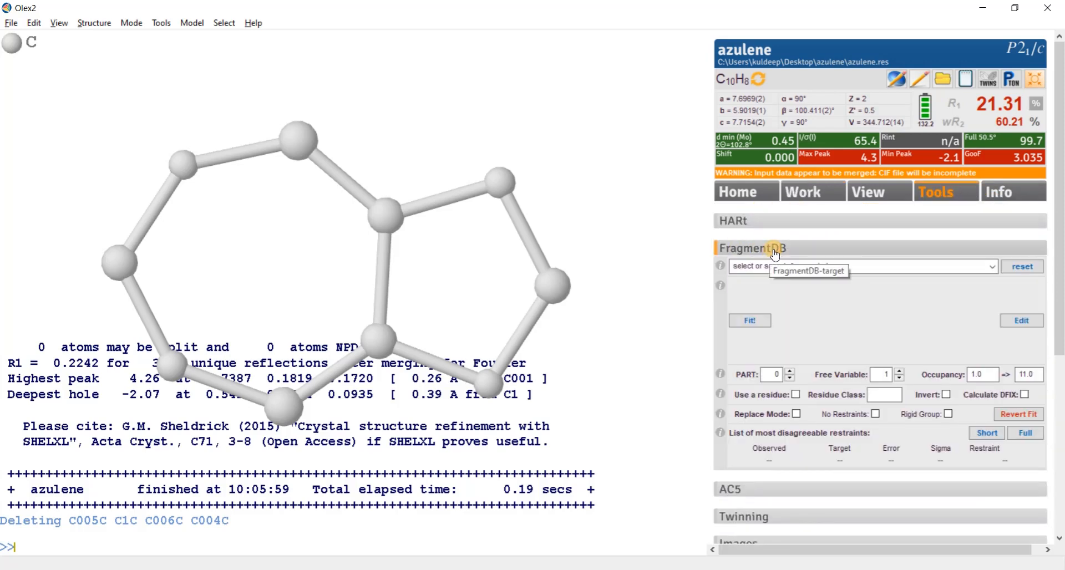
pyautogui.click(924, 267)
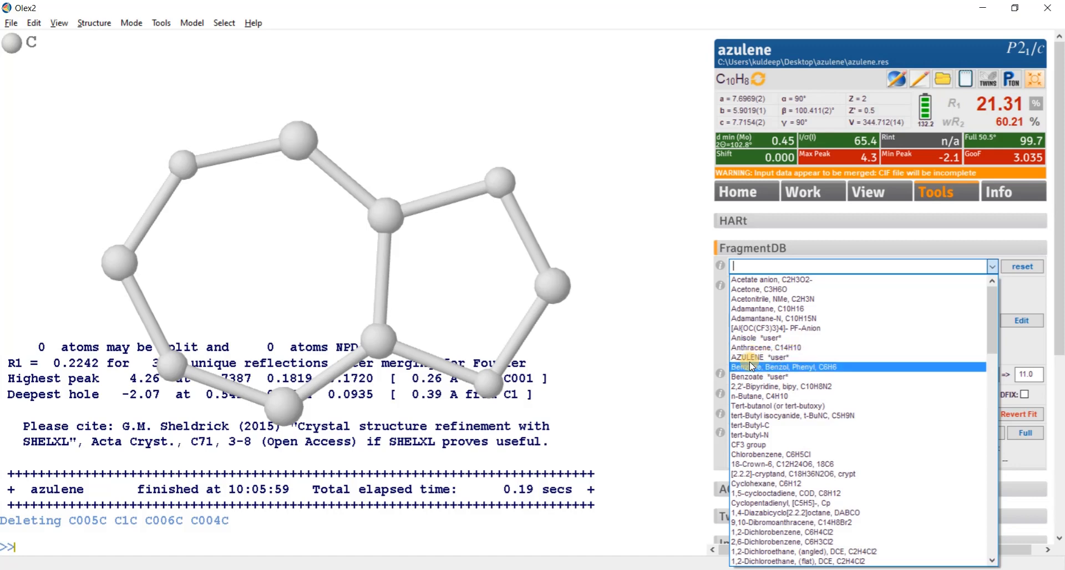
pyautogui.click(774, 355)
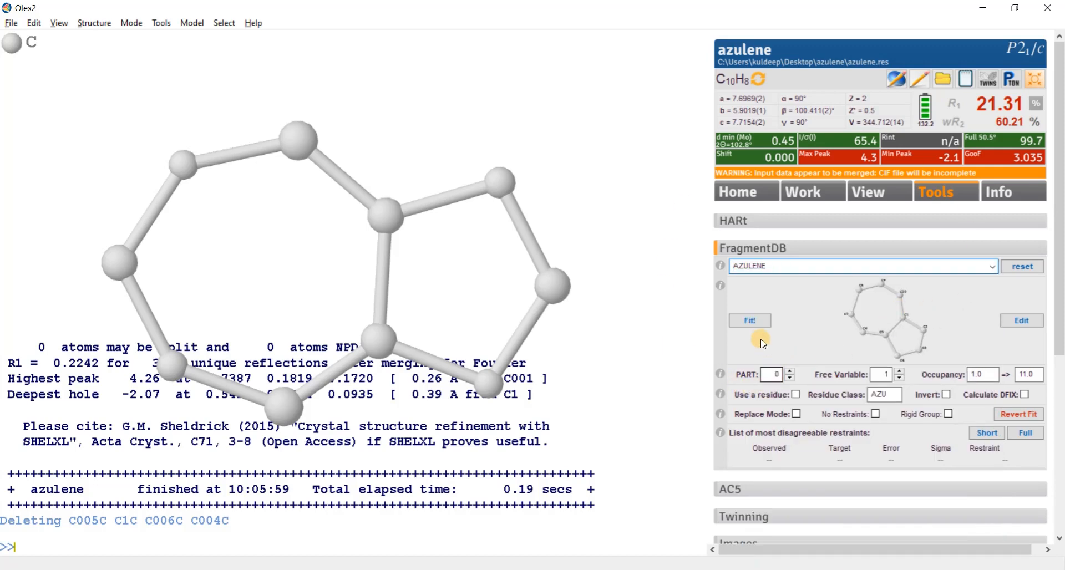
pyautogui.click(790, 379)
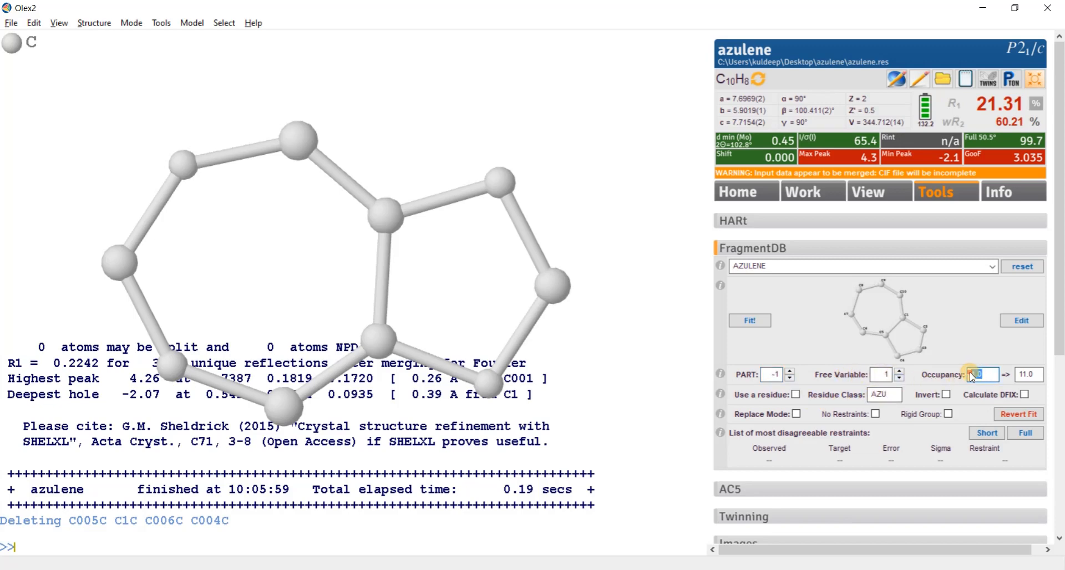
pyautogui.write('0.5')
# - Fit the AZULENE fragment onto the carbon skeleton by matching its atoms to the model's atoms, and complete the fit
pyautogui.click(751, 321)
pyautogui.moveTo(554, 428); pyautogui.dragTo(557, 398)
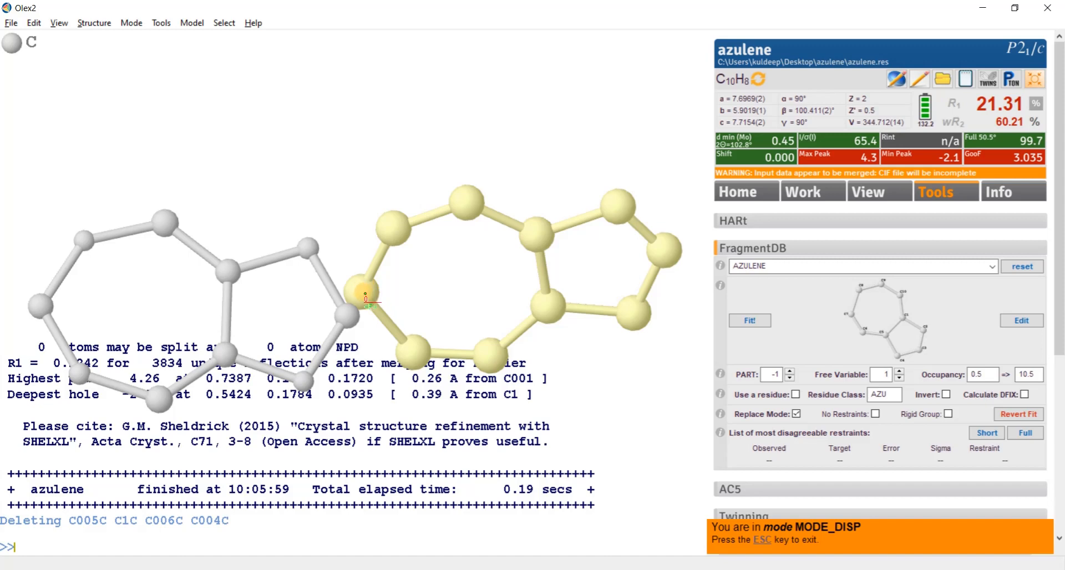
pyautogui.click(40, 306)
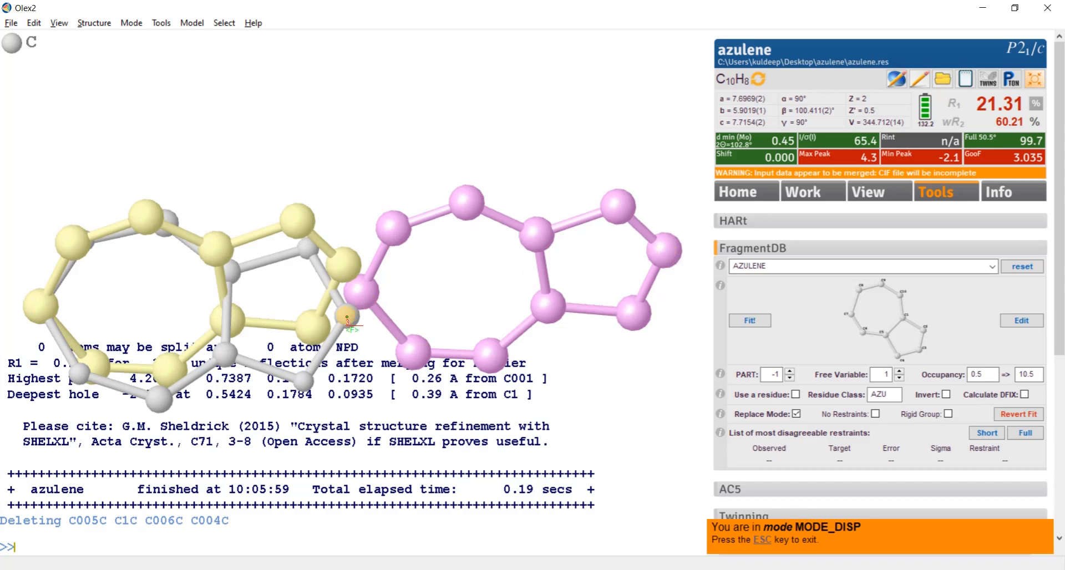
pyautogui.click(346, 315)
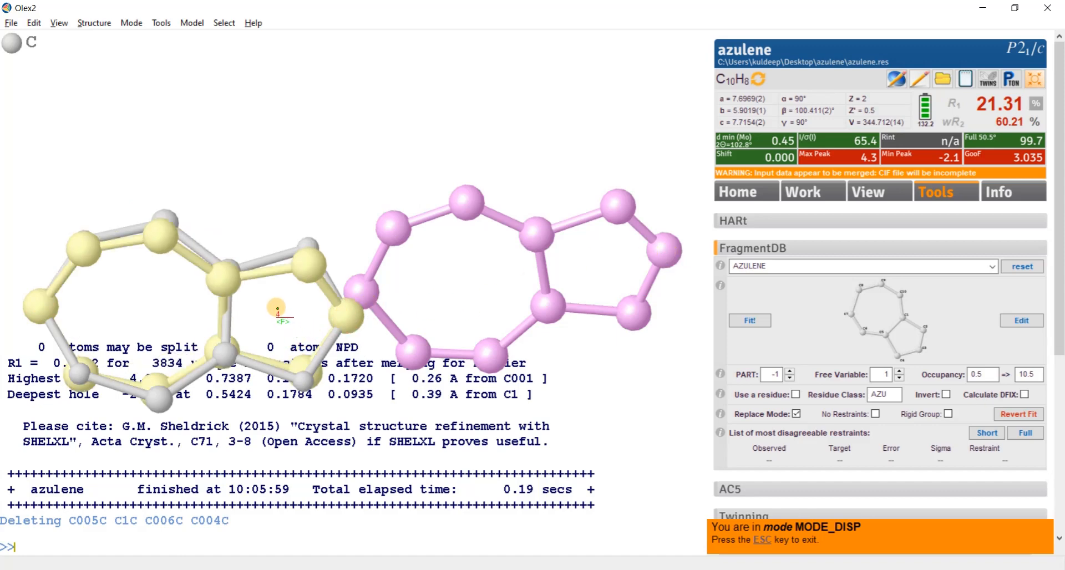
pyautogui.moveTo(350, 169); pyautogui.dragTo(346, 190)
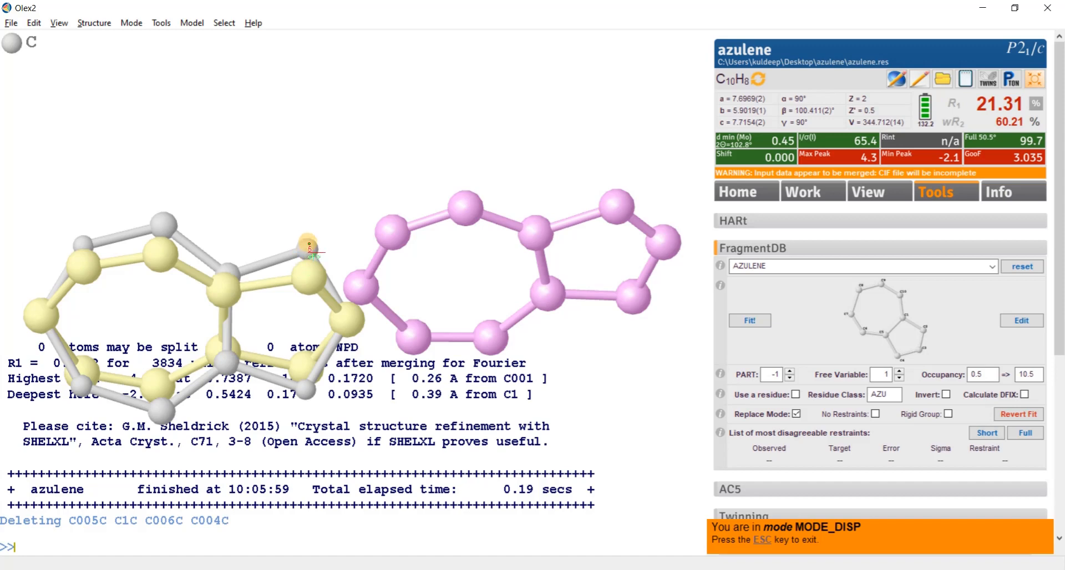
pyautogui.moveTo(275, 337)
pyautogui.mouseDown()
pyautogui.moveTo(281, 231)
pyautogui.moveTo(287, 239)
pyautogui.moveTo(304, 189)
pyautogui.moveTo(273, 334)
pyautogui.mouseUp()
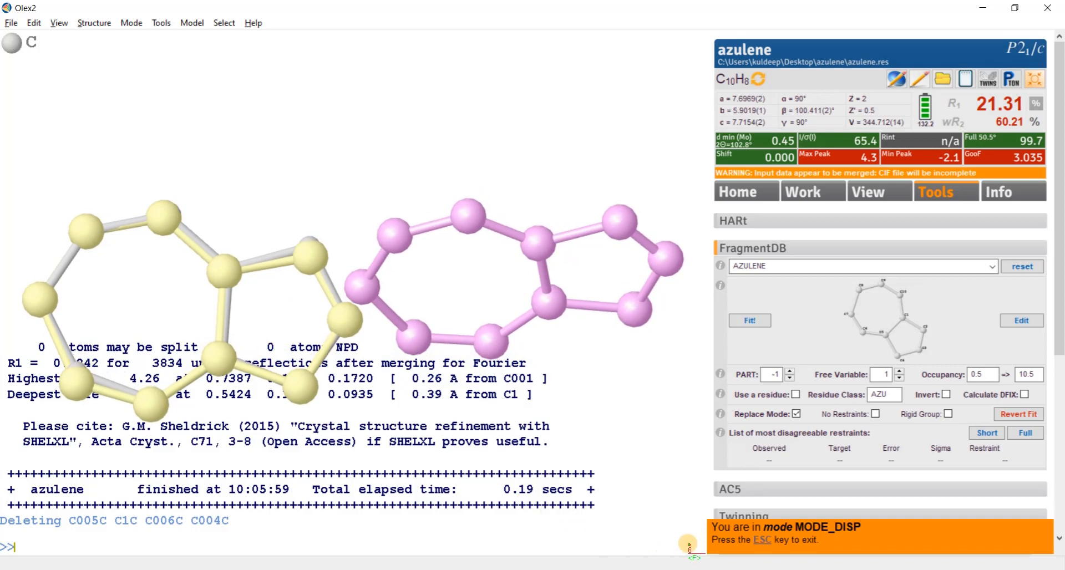
pyautogui.click(764, 542)
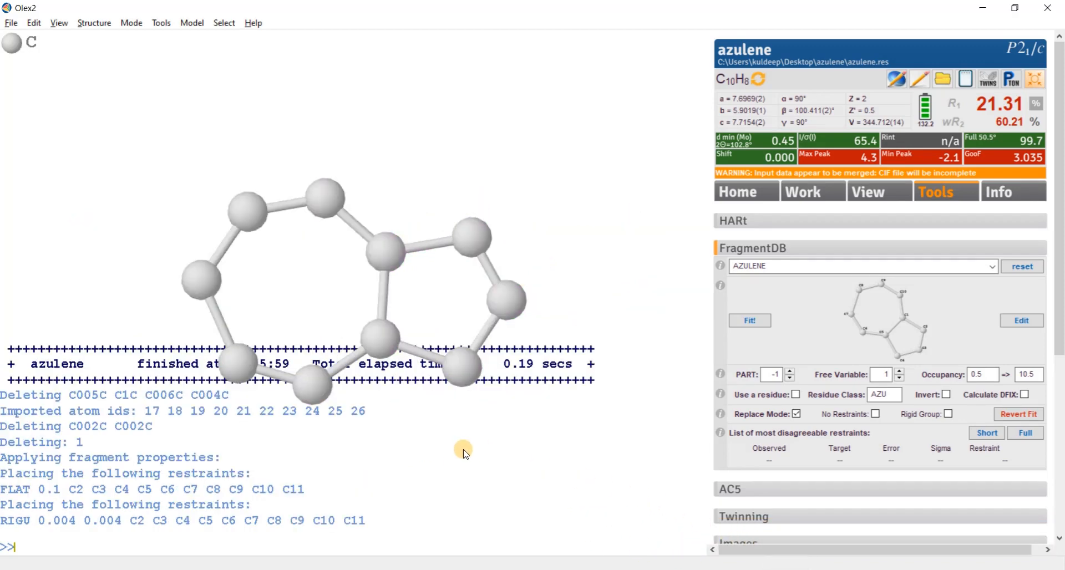
pyautogui.moveTo(463, 449); pyautogui.dragTo(469, 491)
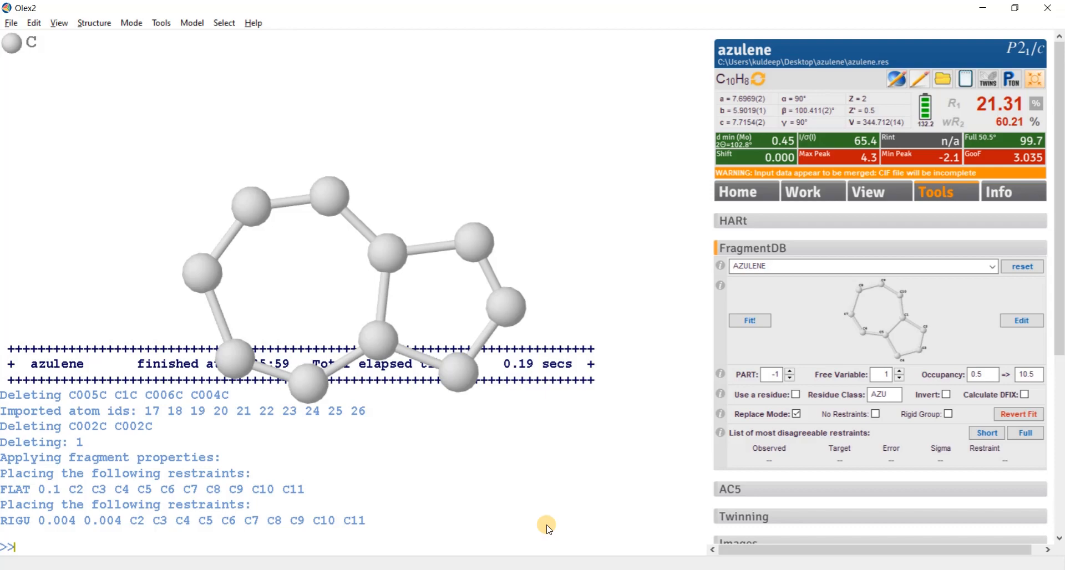
# - Refine the fitted azulene model with ShelXL, collapse the grown copy with the fuse command, and refine again
pyautogui.hotkey('ctrl', 'r')
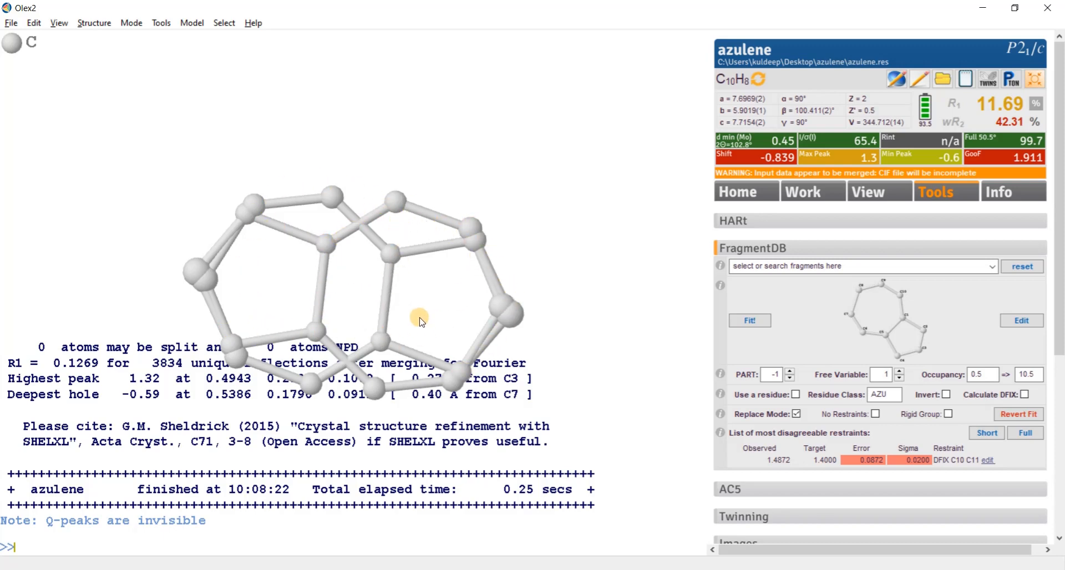
pyautogui.moveTo(447, 302)
pyautogui.mouseDown()
pyautogui.moveTo(447, 281)
pyautogui.moveTo(455, 291)
pyautogui.mouseUp()
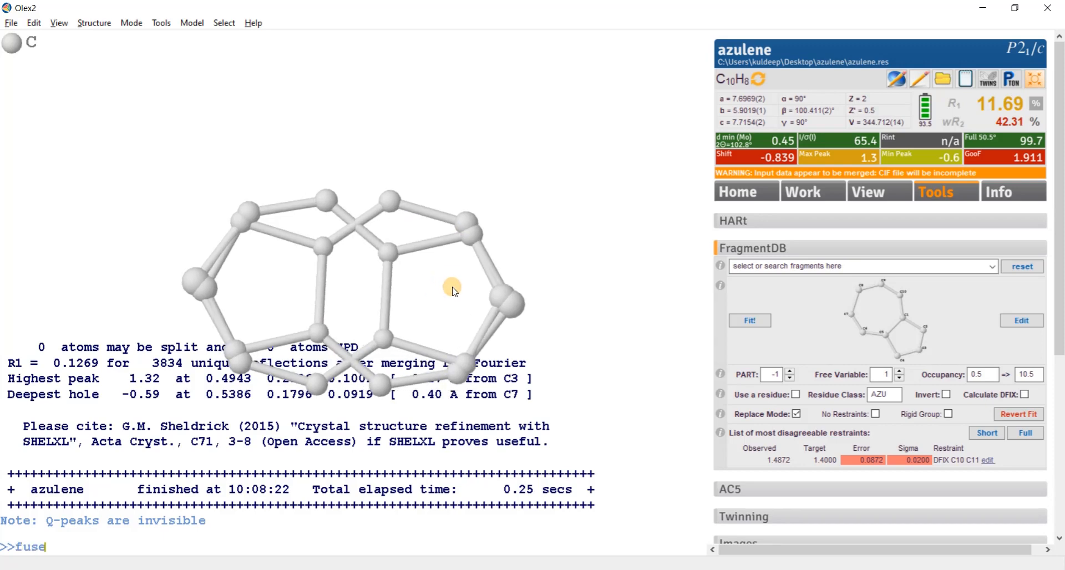
pyautogui.press('Return')
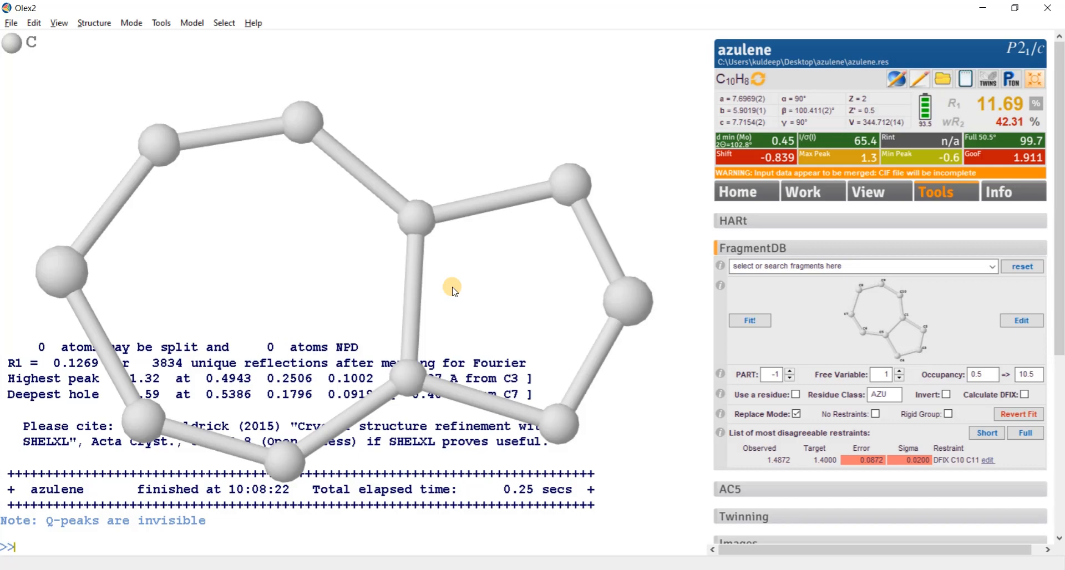
pyautogui.hotkey('ctrl', 'r')
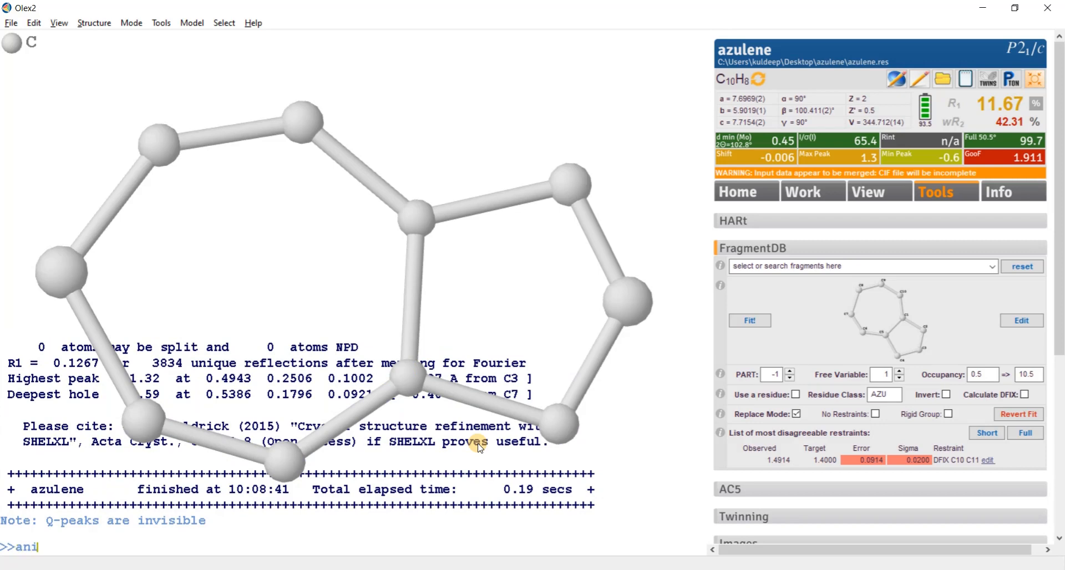
# - Make the carbon atoms of the fitted azulene anisotropic and add its hydrogen atoms
pyautogui.press('Return')
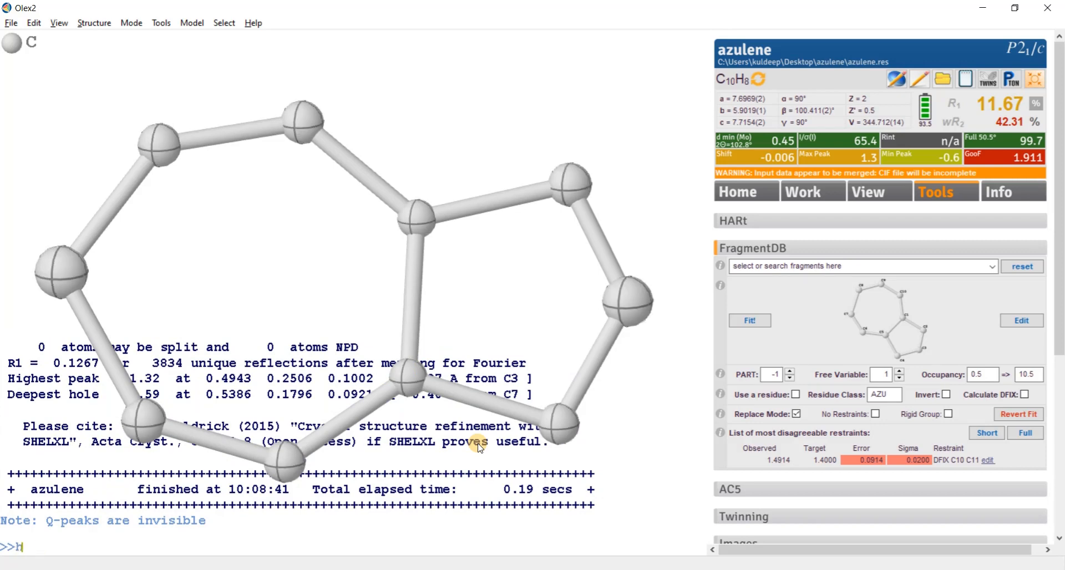
pyautogui.press('Return')
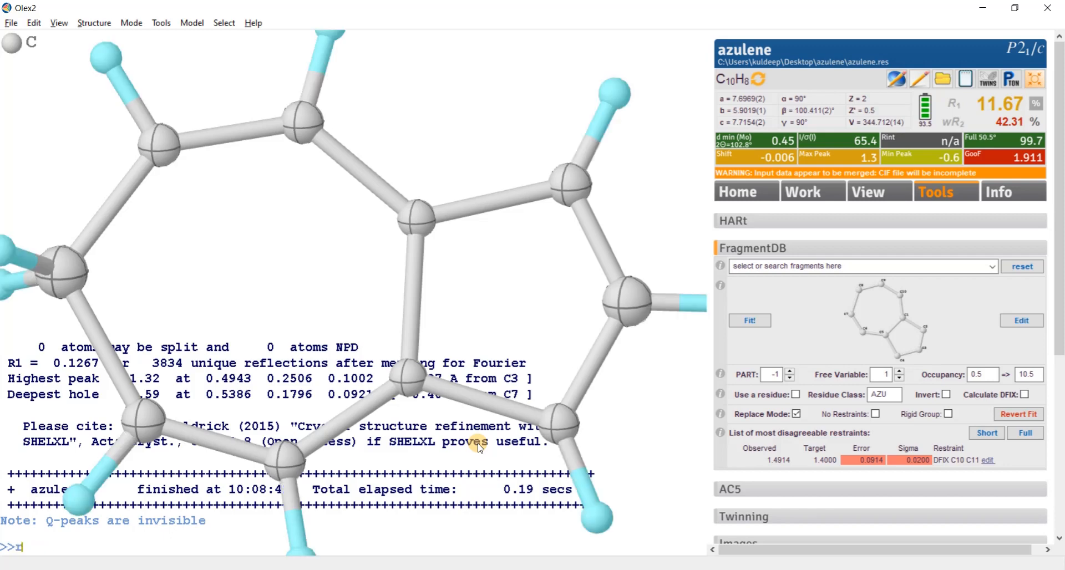
# - Apply the RIGU restraint to the whole model and inspect the placed hydrogen atoms
pyautogui.press('Return')
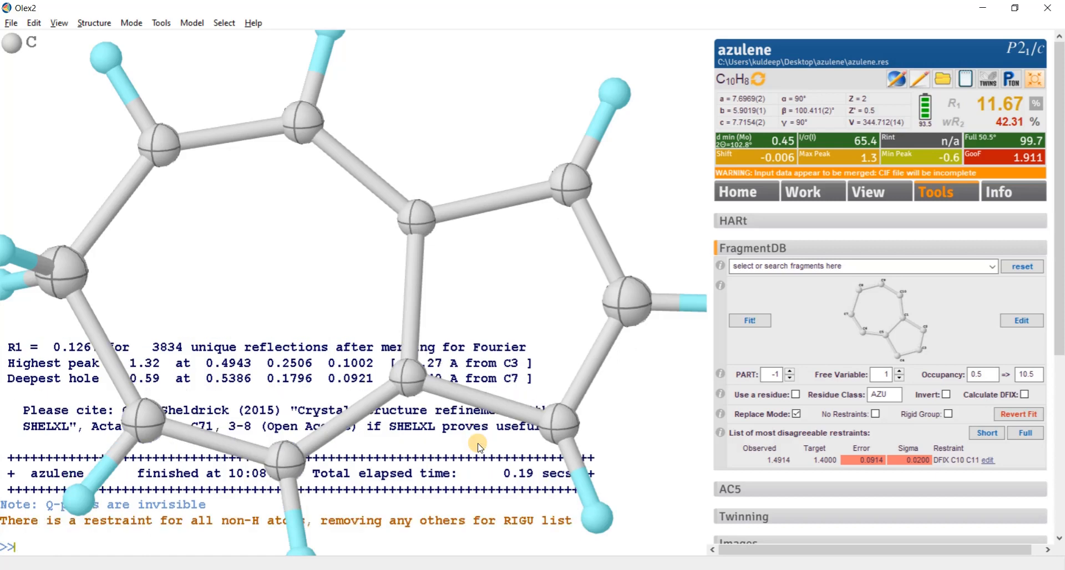
pyautogui.moveTo(183, 296); pyautogui.dragTo(245, 267)
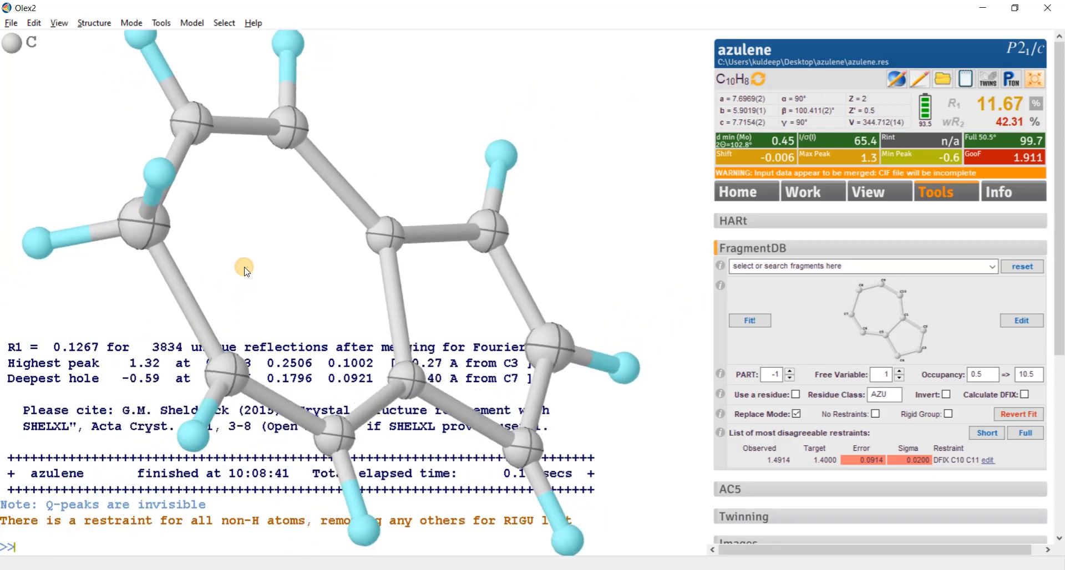
# - Delete the two hydrogens on ring carbon C10 and give that atom a single aromatic hydrogen with hadd 43
pyautogui.click(157, 174)
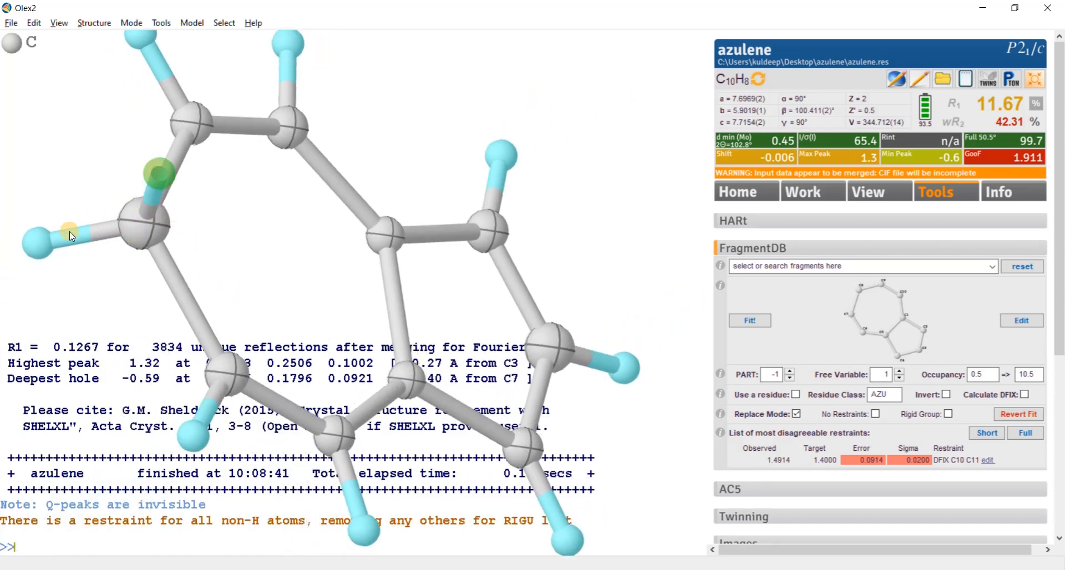
pyautogui.click(38, 245)
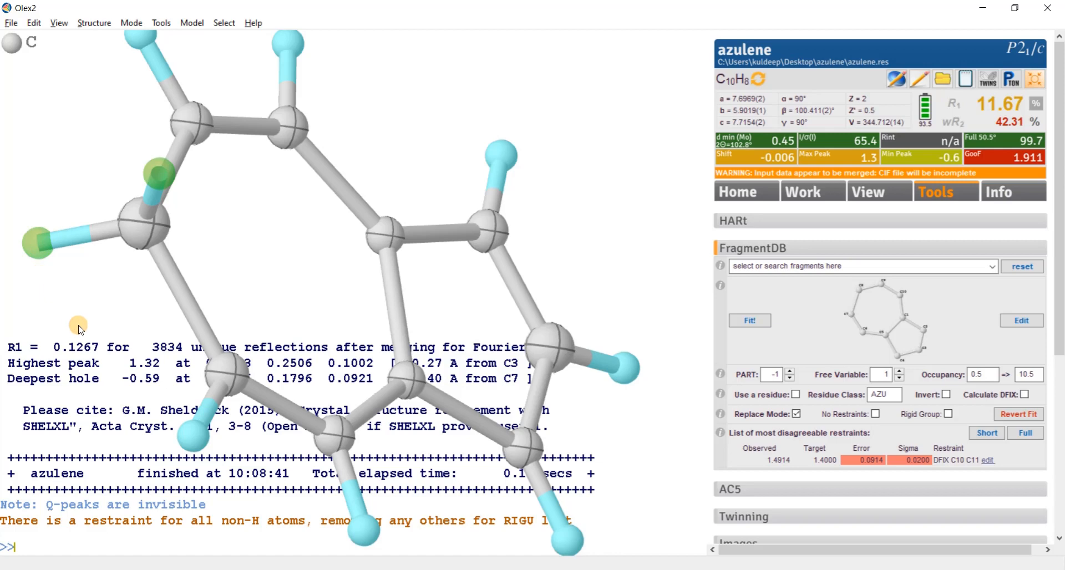
pyautogui.press('Delete')
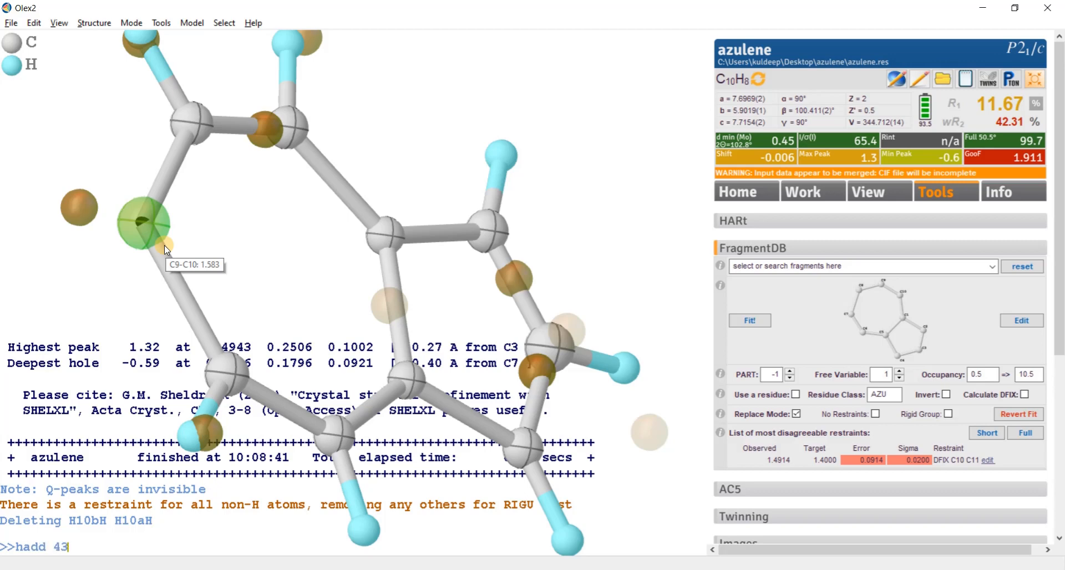
pyautogui.press('Return')
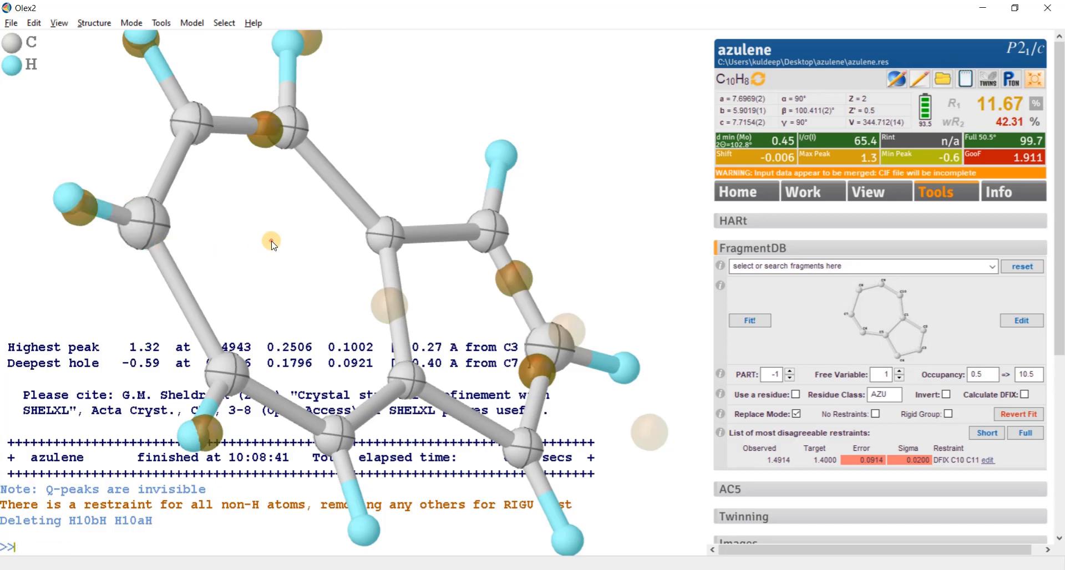
# - Refine the anisotropic azulene model with its corrected hydrogens in three successive ShelXL runs
pyautogui.moveTo(271, 241); pyautogui.dragTo(211, 254)
pyautogui.moveTo(270, 225); pyautogui.dragTo(261, 234, button='right')
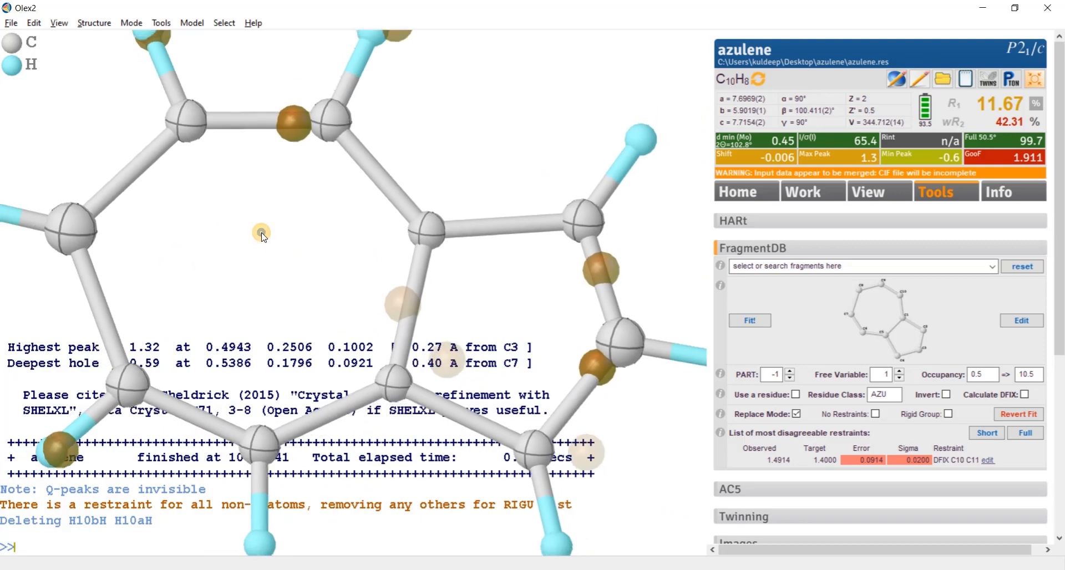
pyautogui.hotkey('ctrl', 'r')
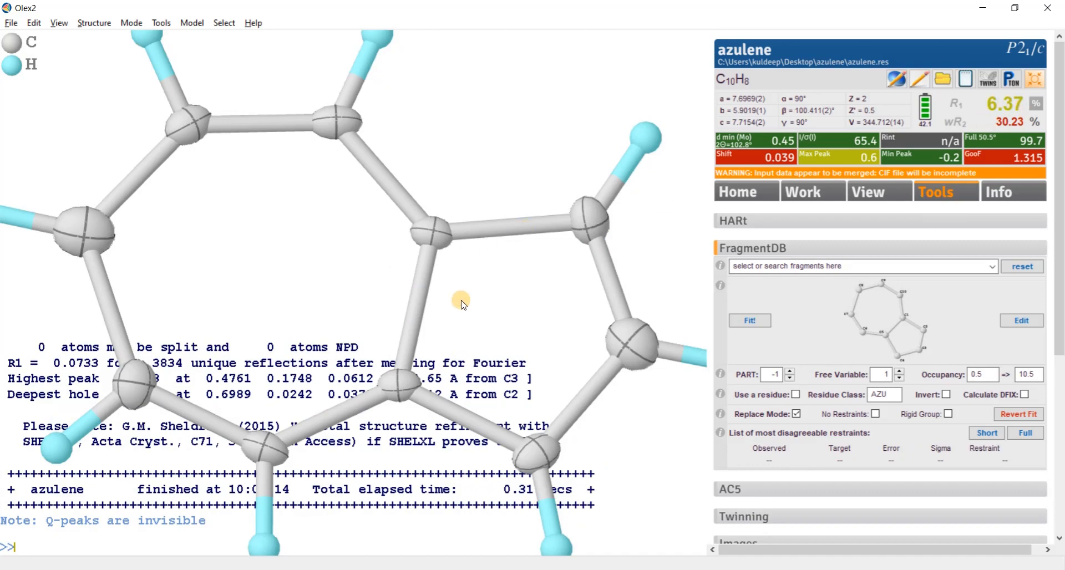
pyautogui.scroll(-5, 464, 308)
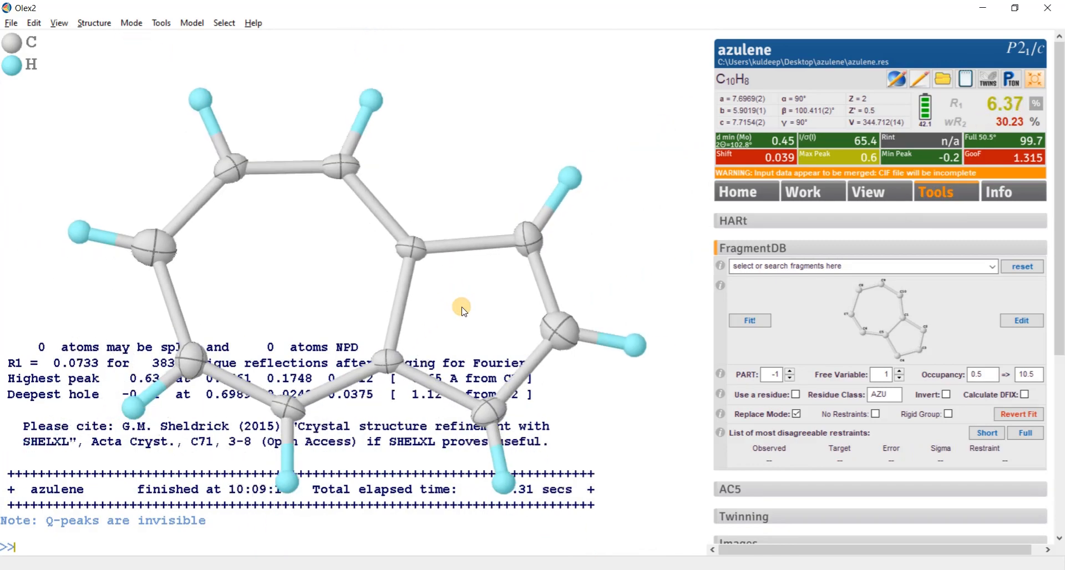
pyautogui.hotkey('ctrl', 'r')
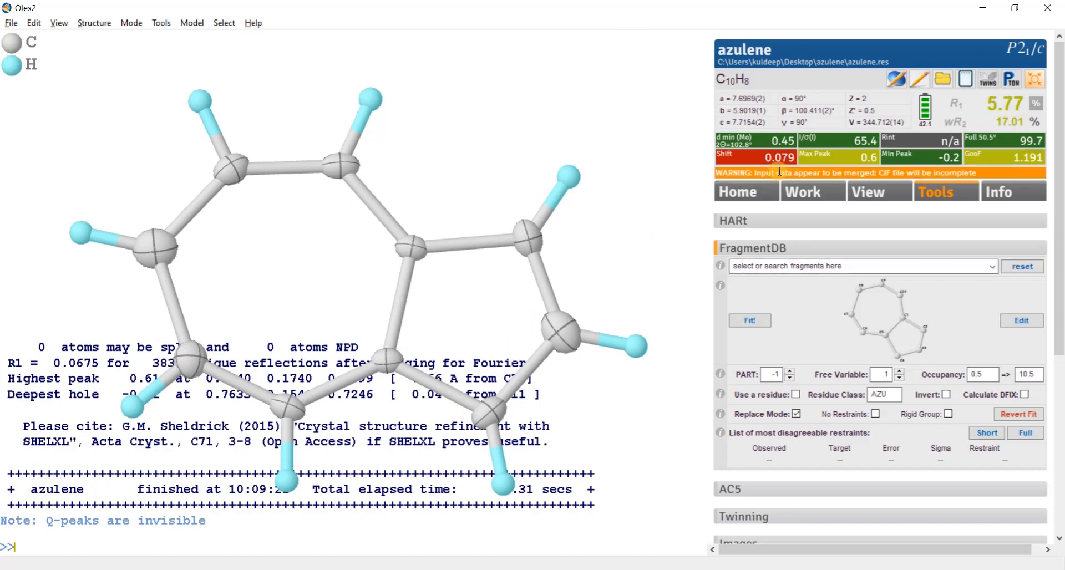
pyautogui.hotkey('ctrl', 'r')
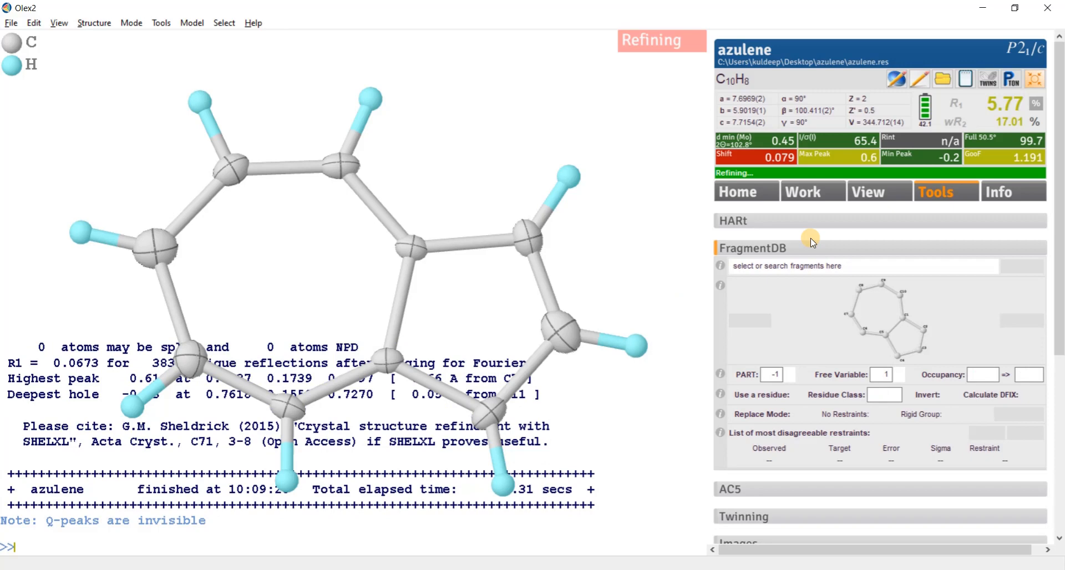
# - Update the weighting scheme, set the refinement to 20 cycles, and refine the model repeatedly
pyautogui.click(829, 194)
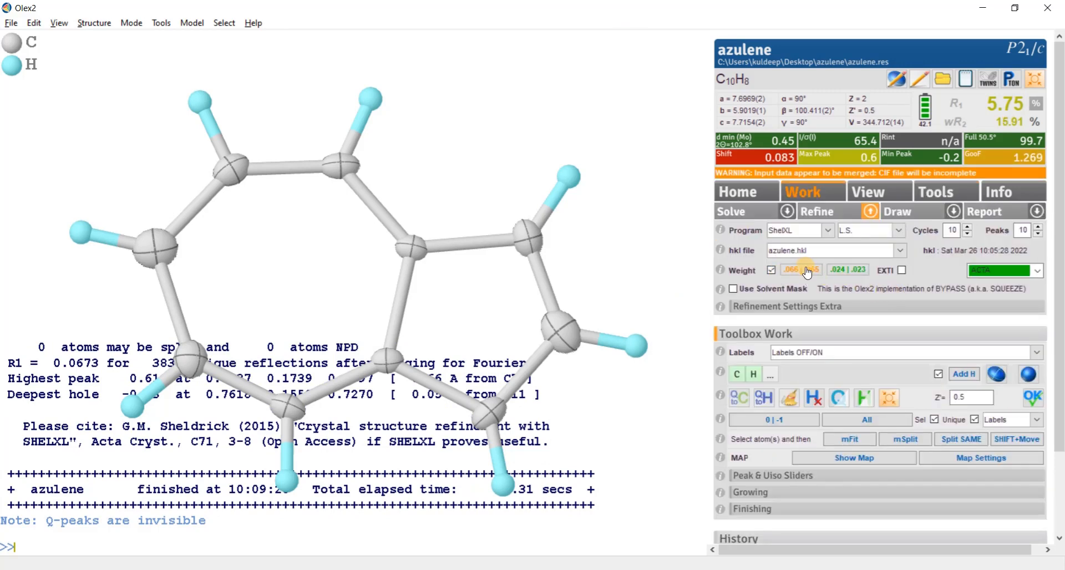
pyautogui.click(806, 270)
pyautogui.click(839, 221)
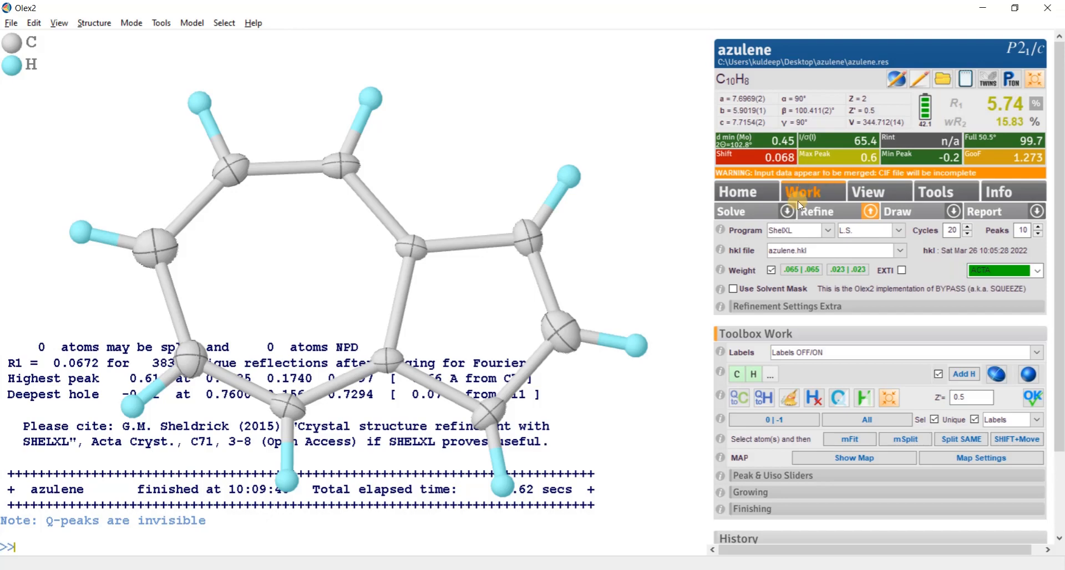
pyautogui.click(810, 212)
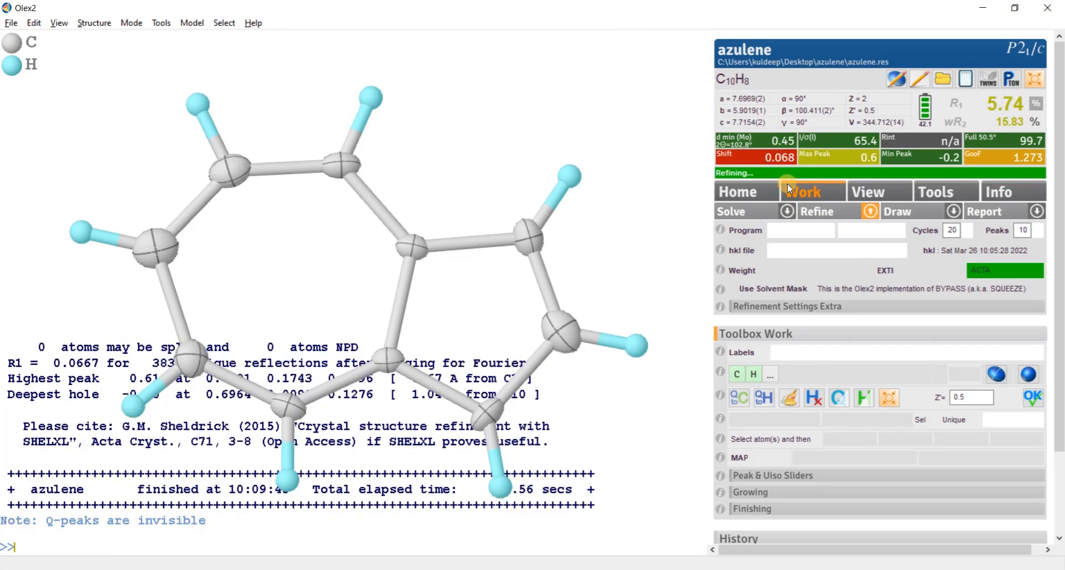
# - Identify the atom with the largest shift, deselect it, and refine the model again with 20 cycles
pyautogui.click(783, 162)
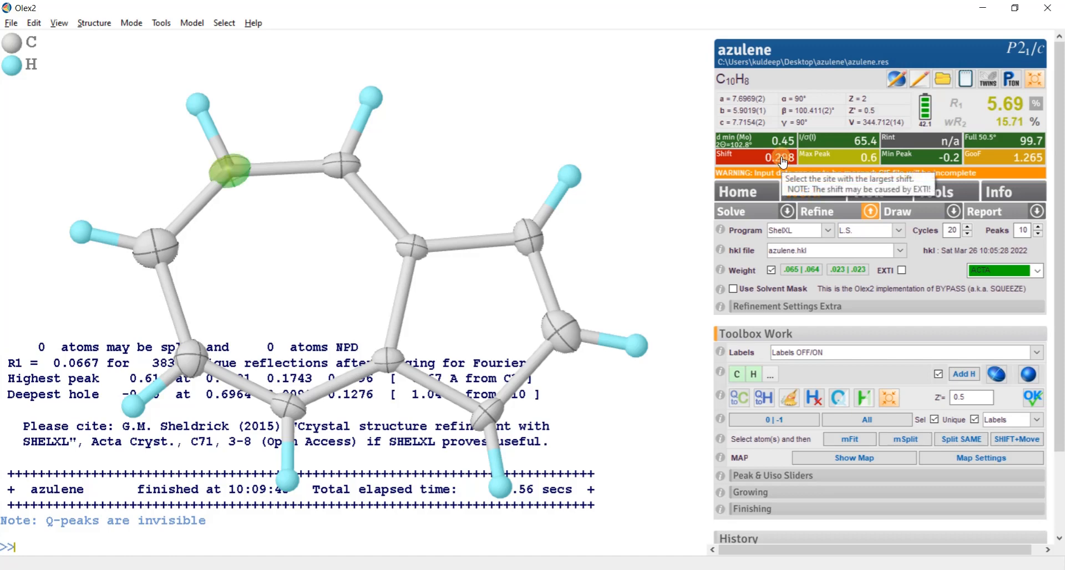
pyautogui.click(226, 170)
pyautogui.moveTo(278, 214)
pyautogui.mouseDown()
pyautogui.moveTo(275, 247)
pyautogui.moveTo(262, 209)
pyautogui.mouseUp()
pyautogui.click(816, 212)
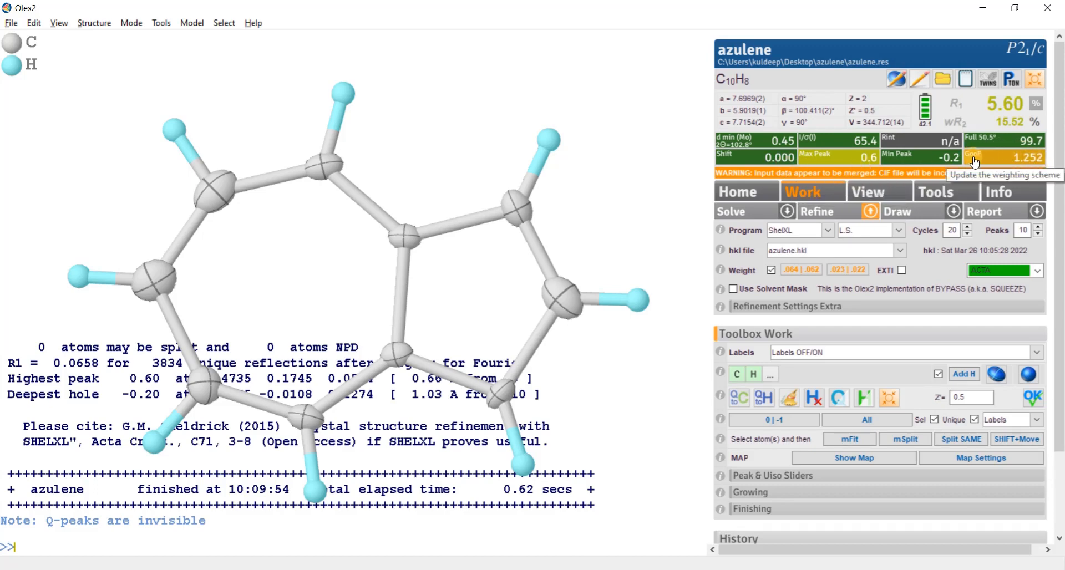
# - View the Fobs vs Fcalc plot, close it, and inspect the refined azulene ellipsoids from several angles
pyautogui.moveTo(633, 212); pyautogui.dragTo(644, 215)
pyautogui.click(1046, 96)
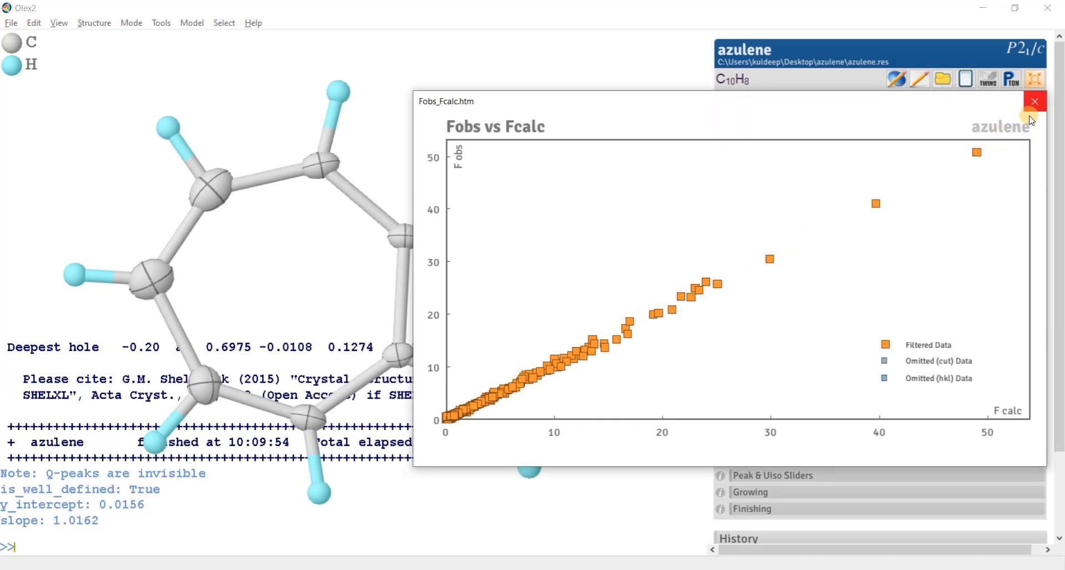
pyautogui.click(1034, 101)
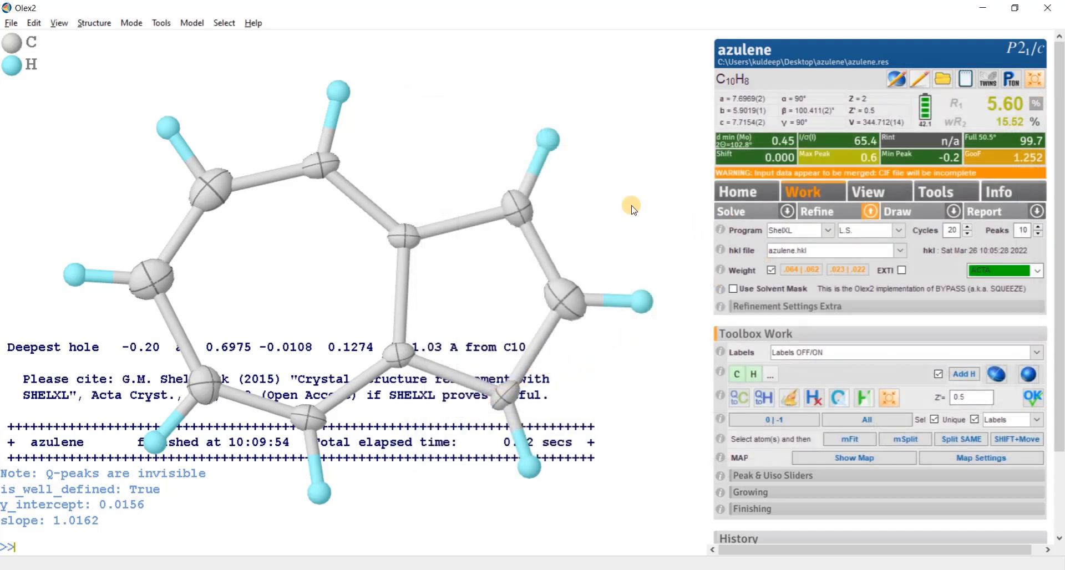
pyautogui.moveTo(632, 207); pyautogui.dragTo(673, 304)
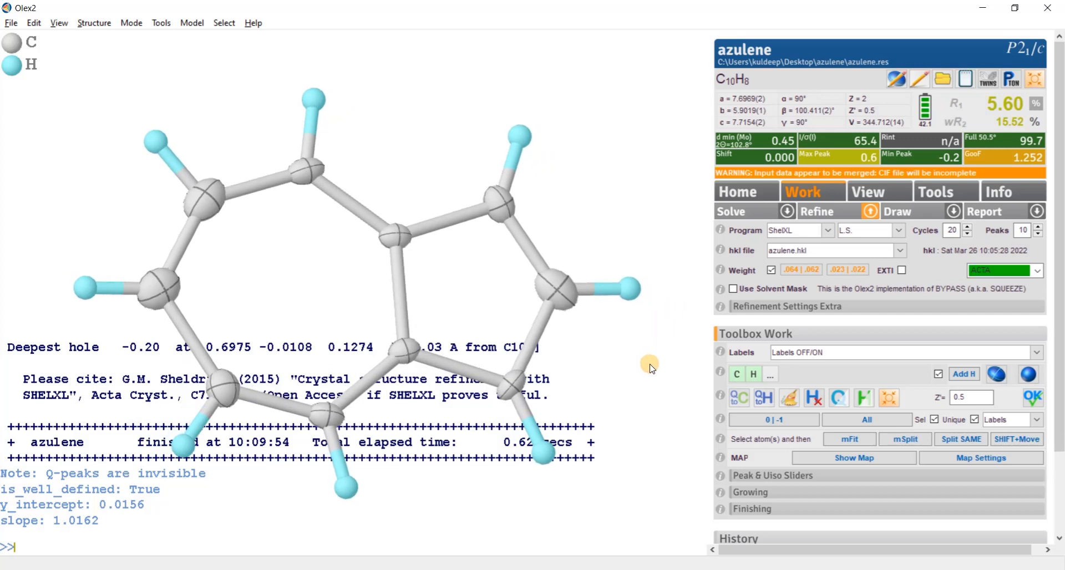
pyautogui.moveTo(656, 344); pyautogui.dragTo(625, 362)
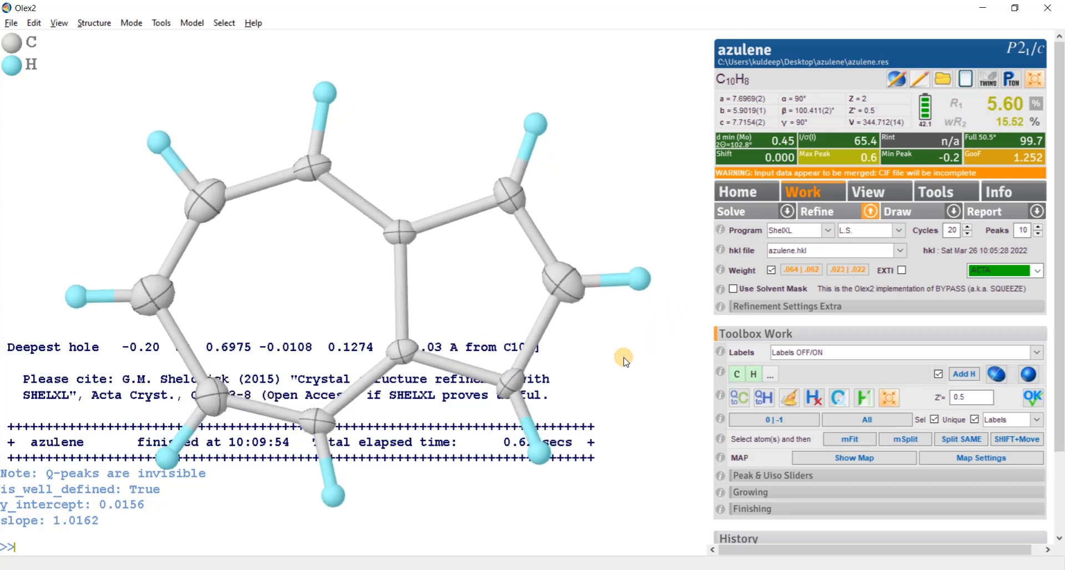